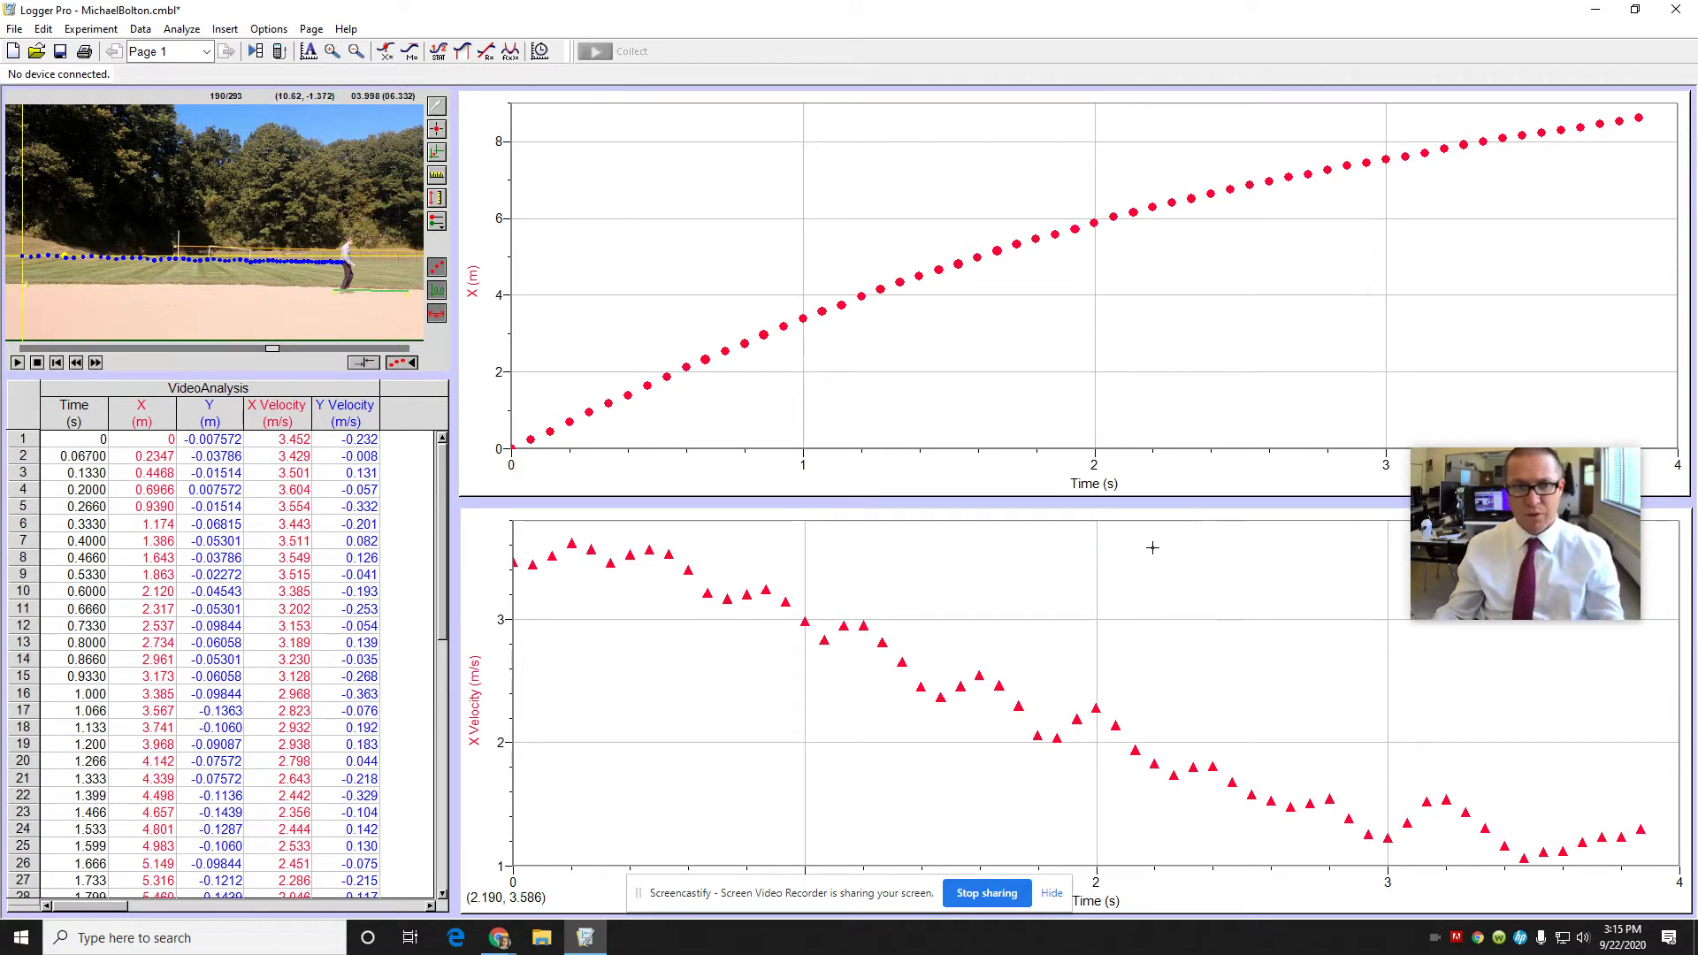
Delete the X Velocity versus time graph below the position graph
left_click(472, 529)
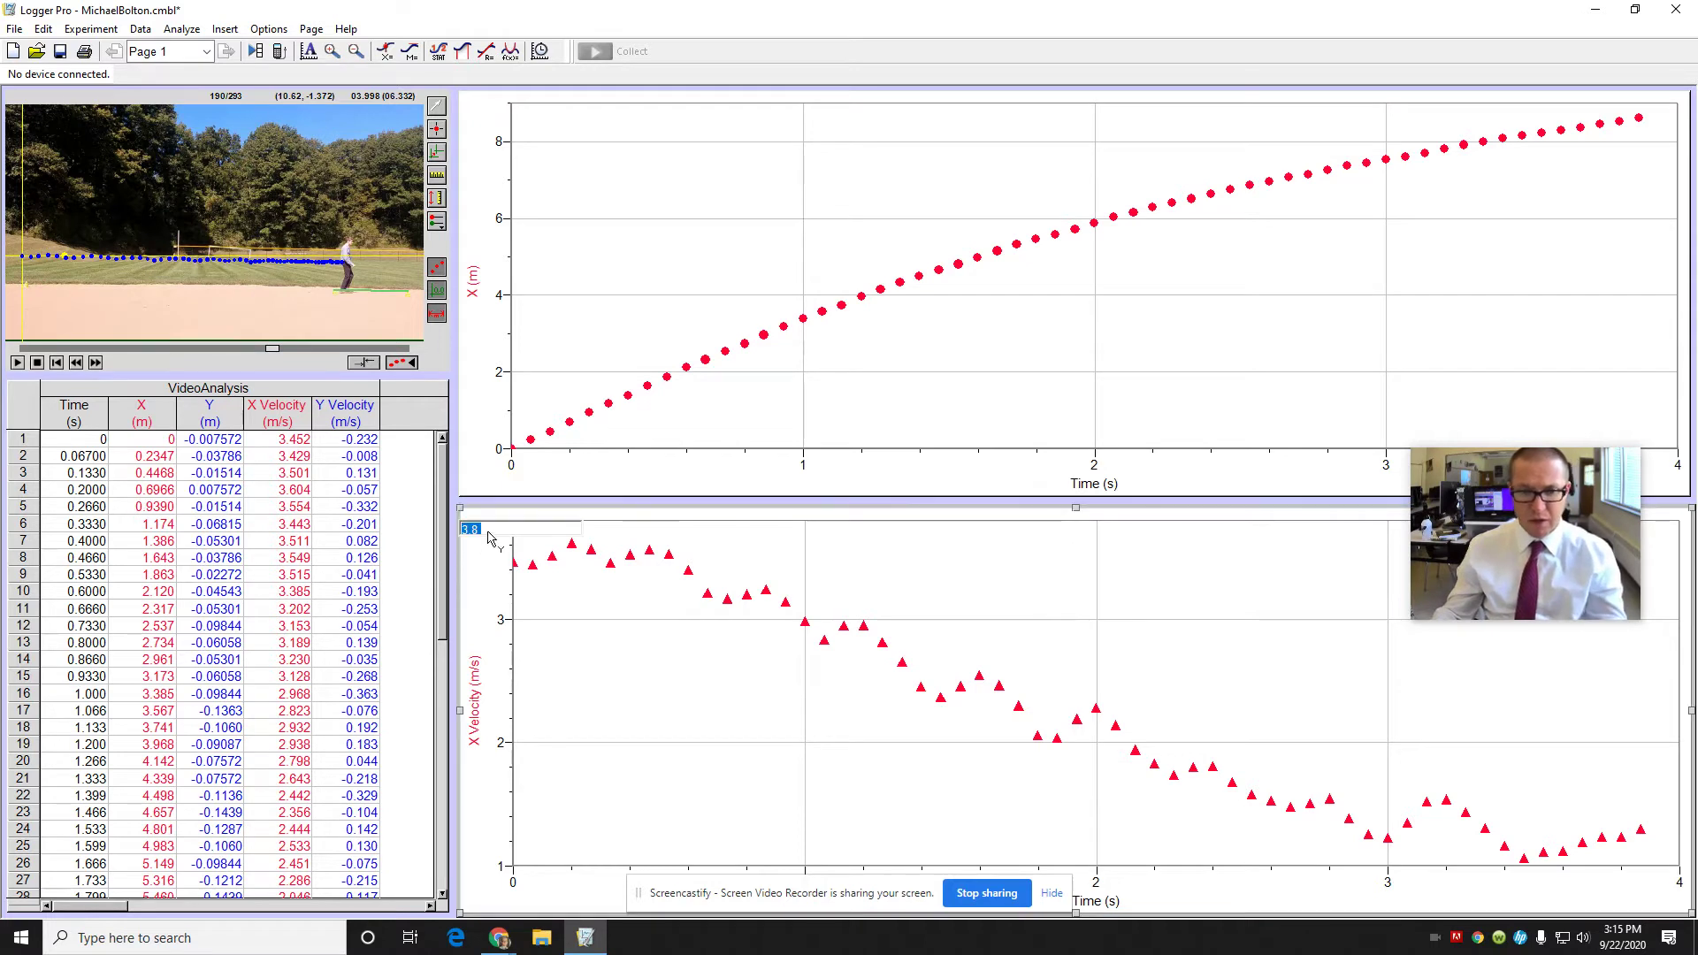
key("Return")
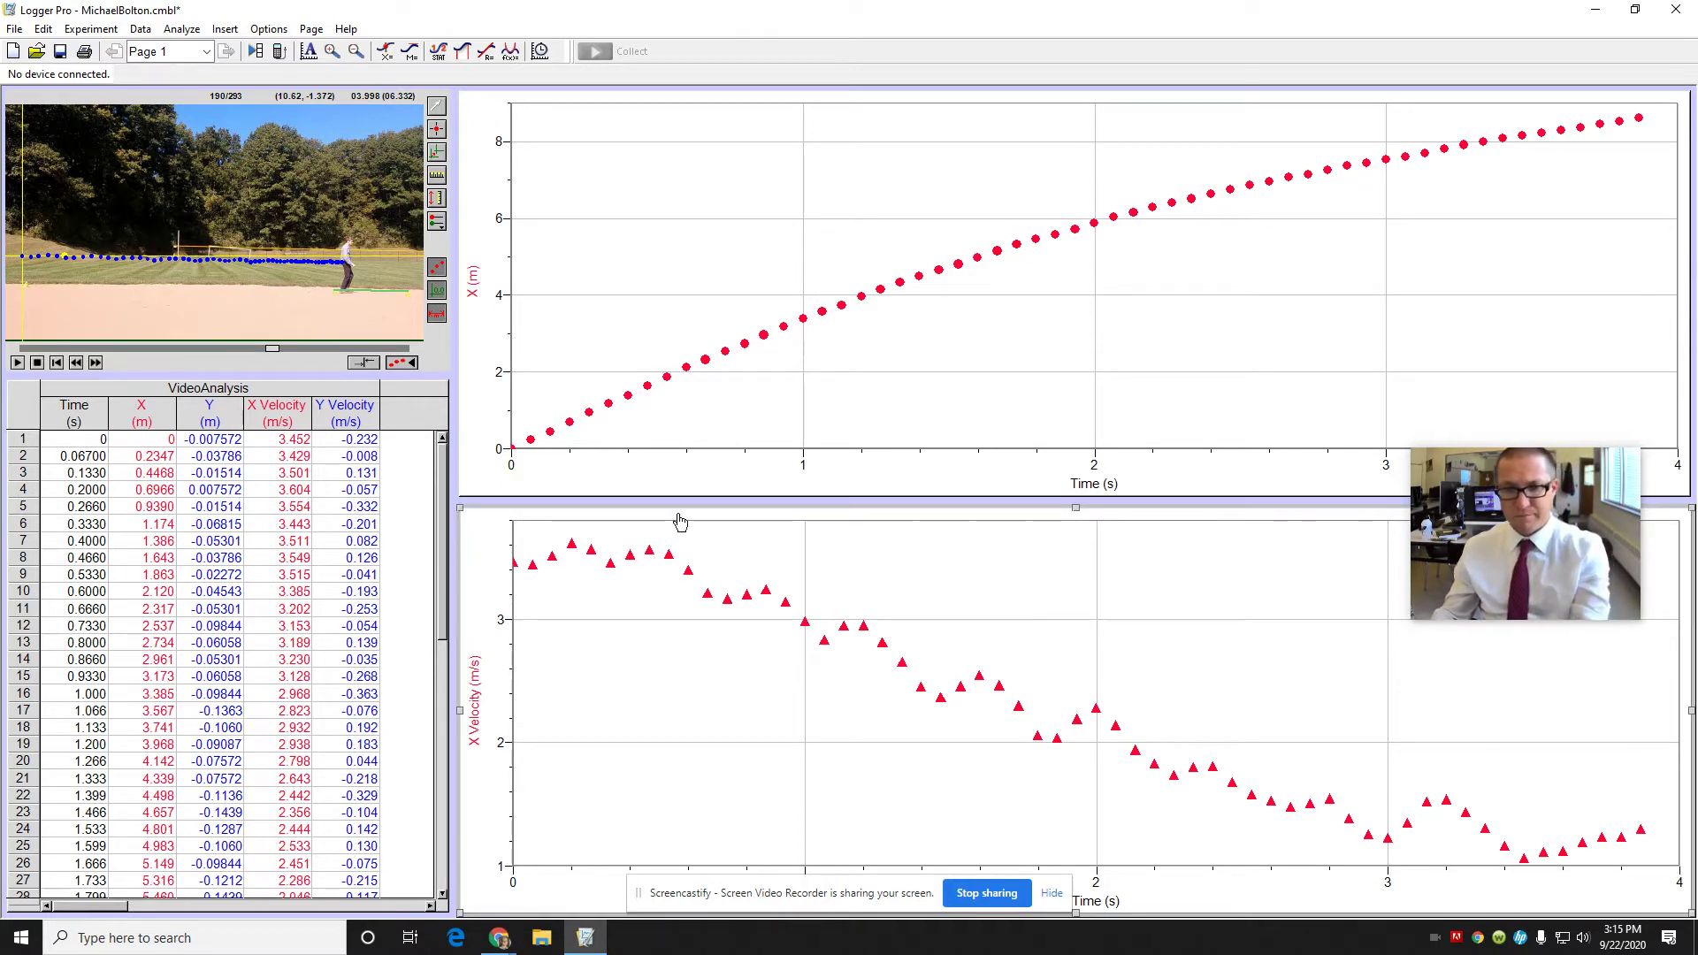
key("Delete")
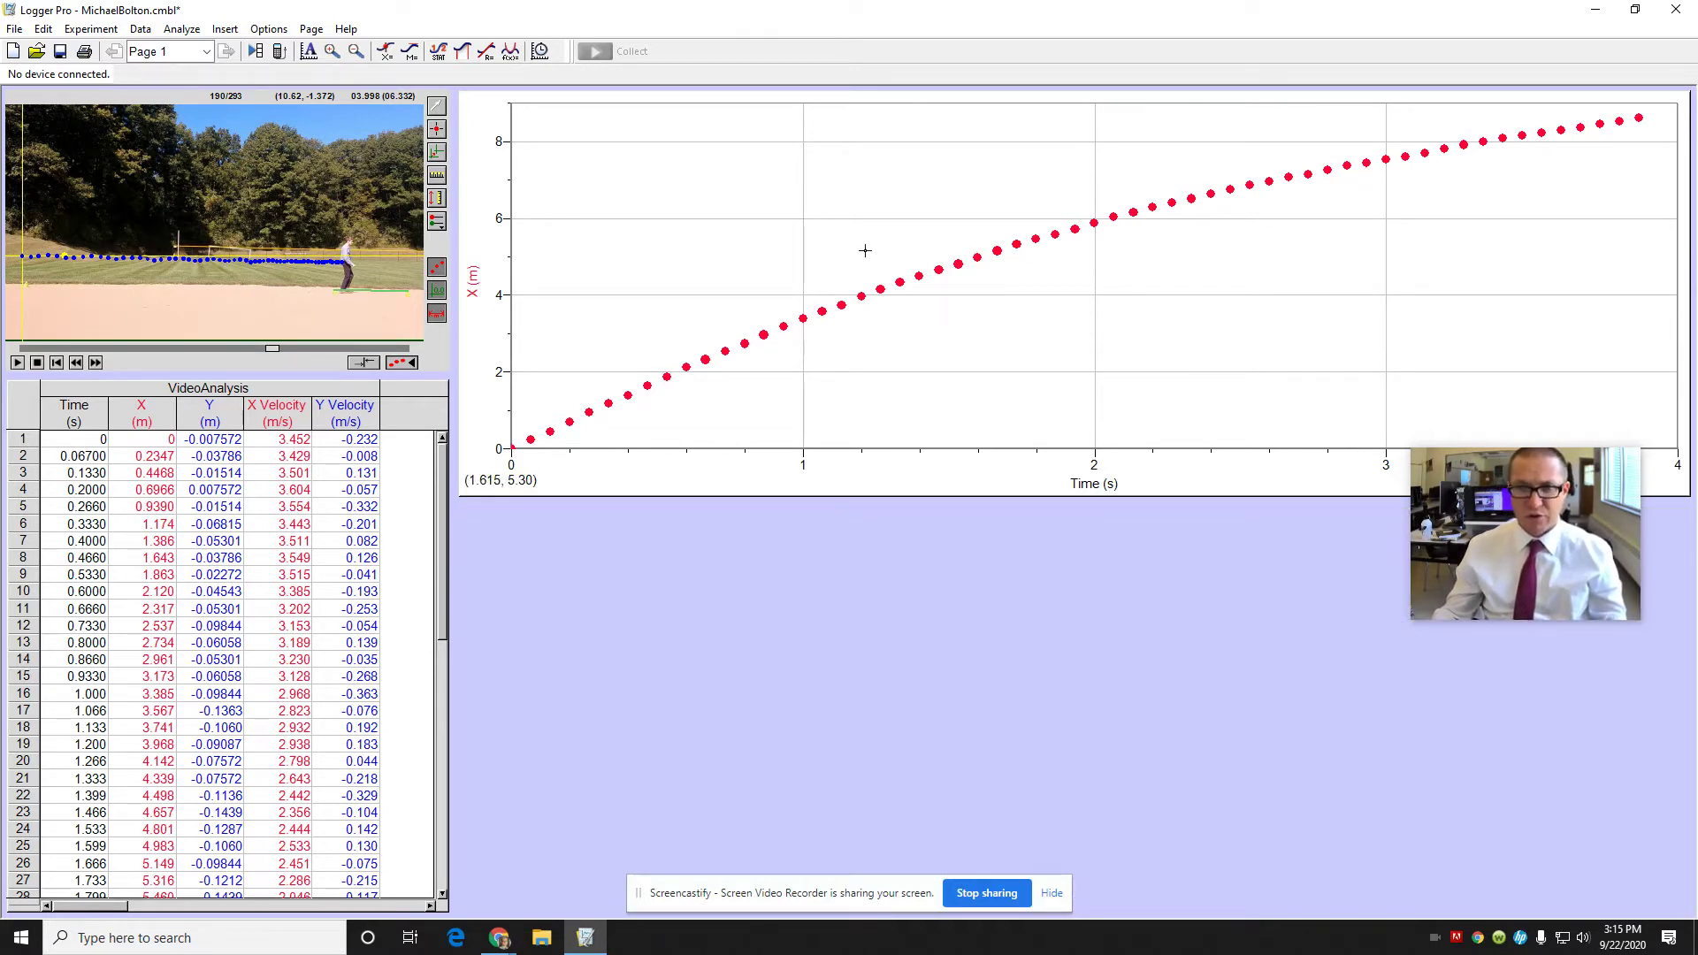
Insert a new graph and set its vertical axis to plot X Velocity against time
left_click(224, 29)
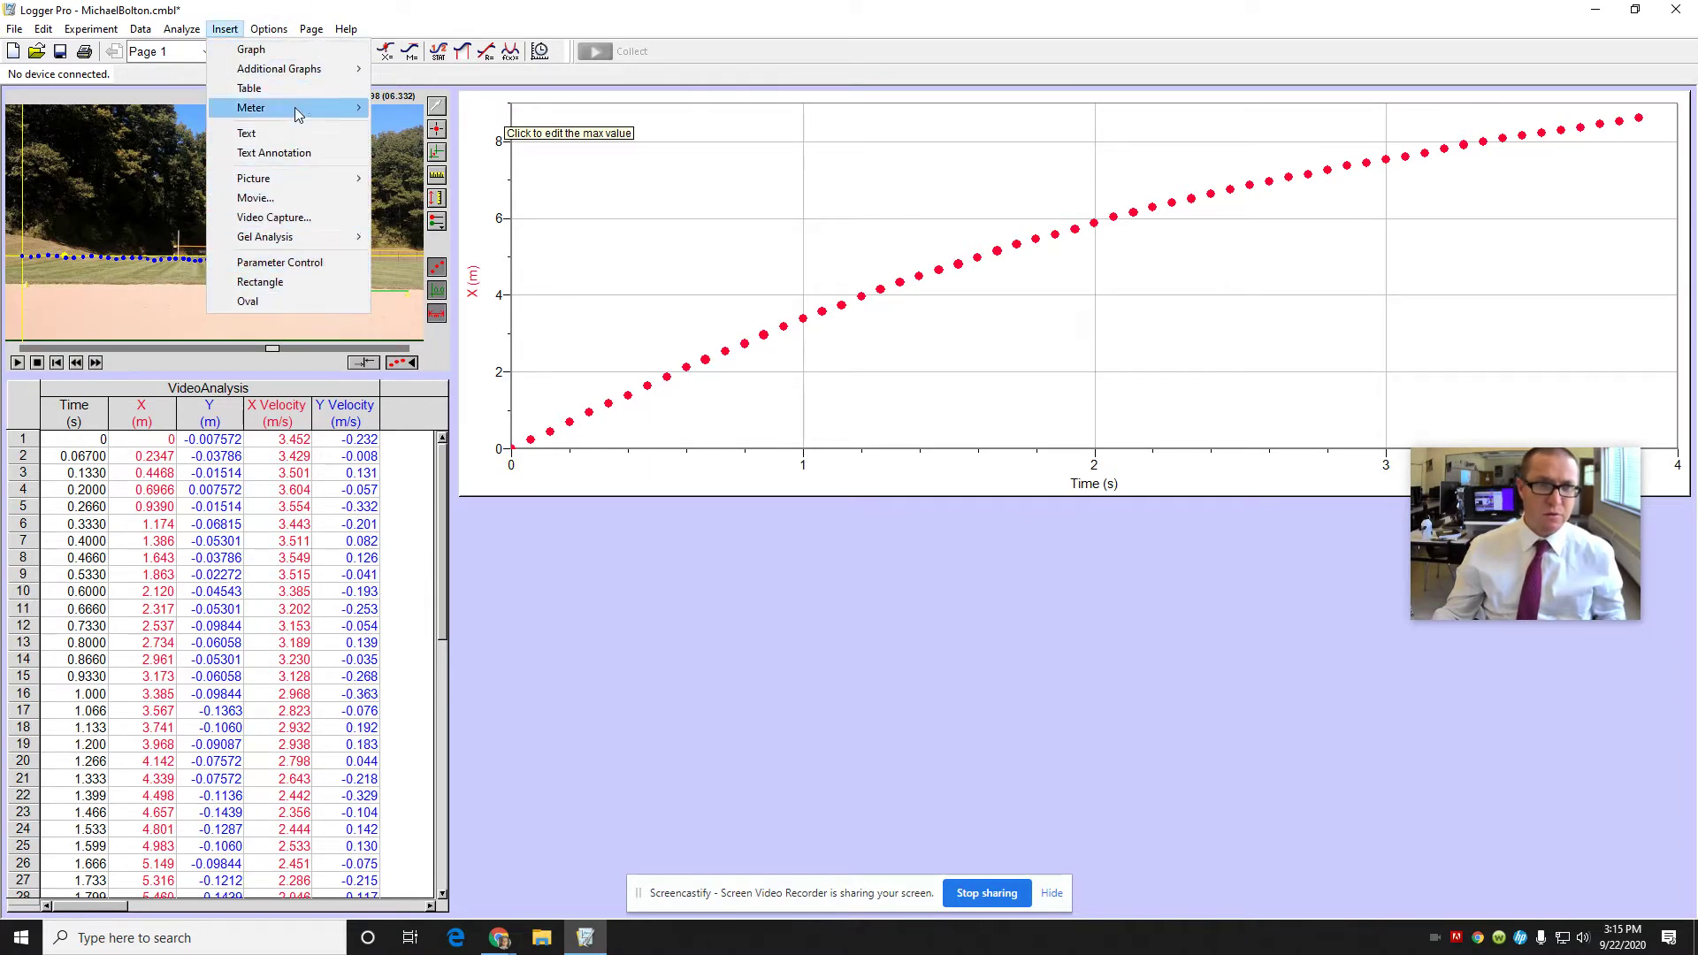
left_click(294, 49)
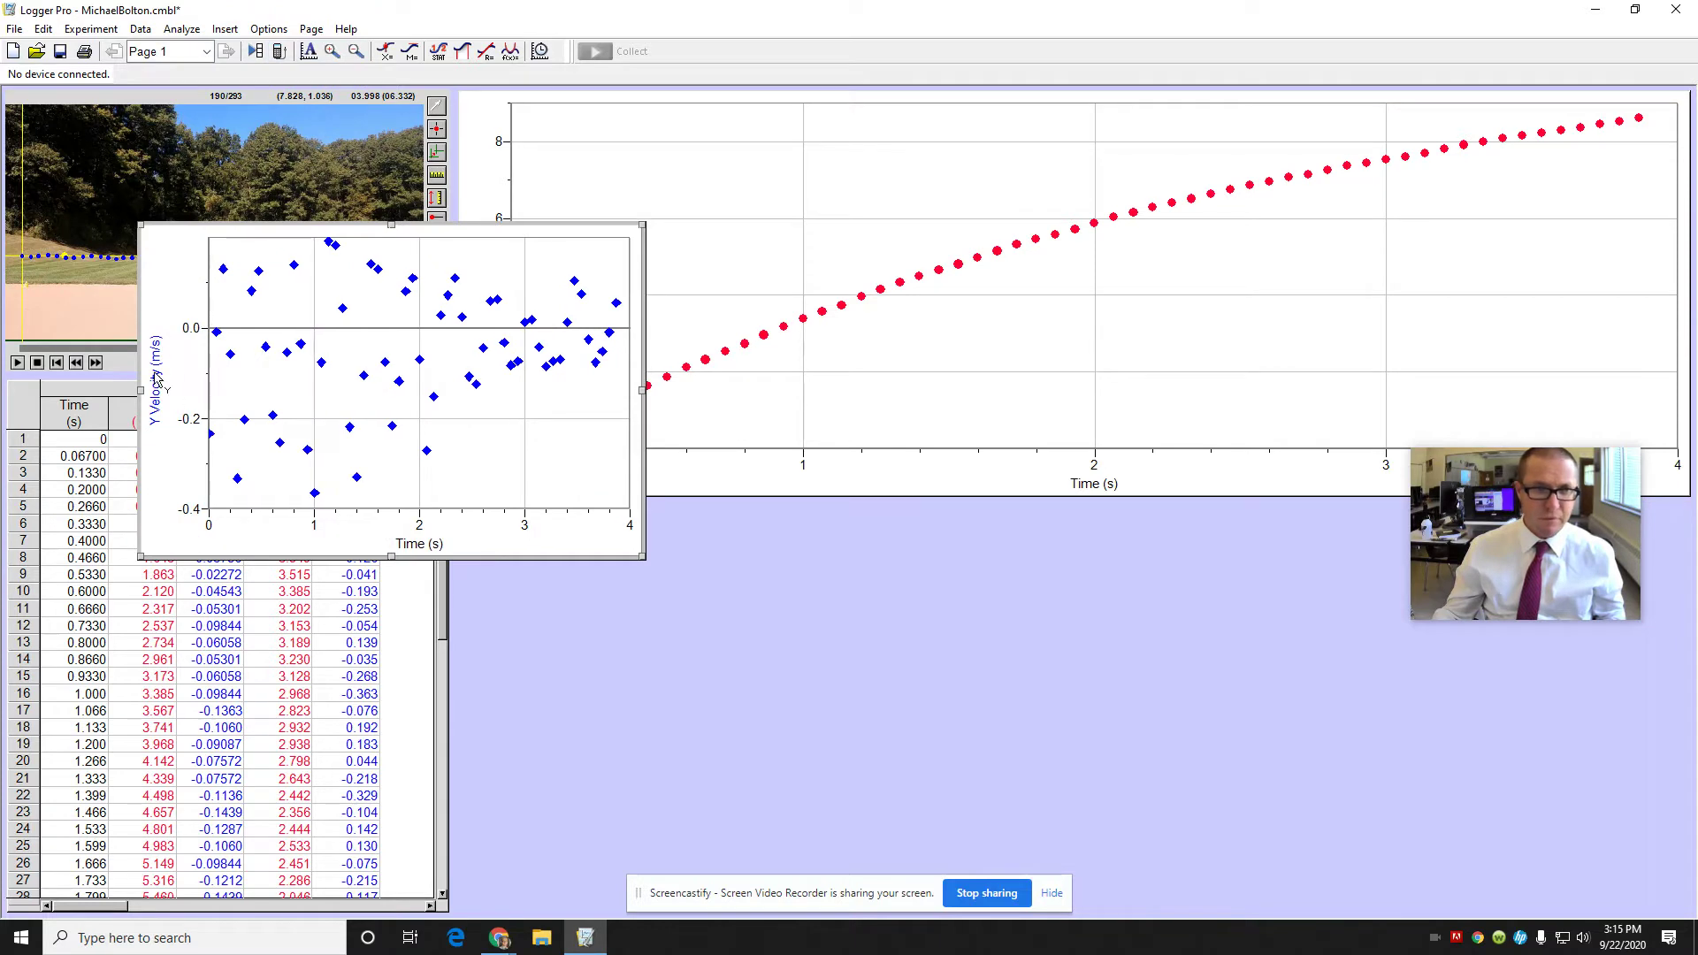
left_click(156, 375)
left_click(183, 389)
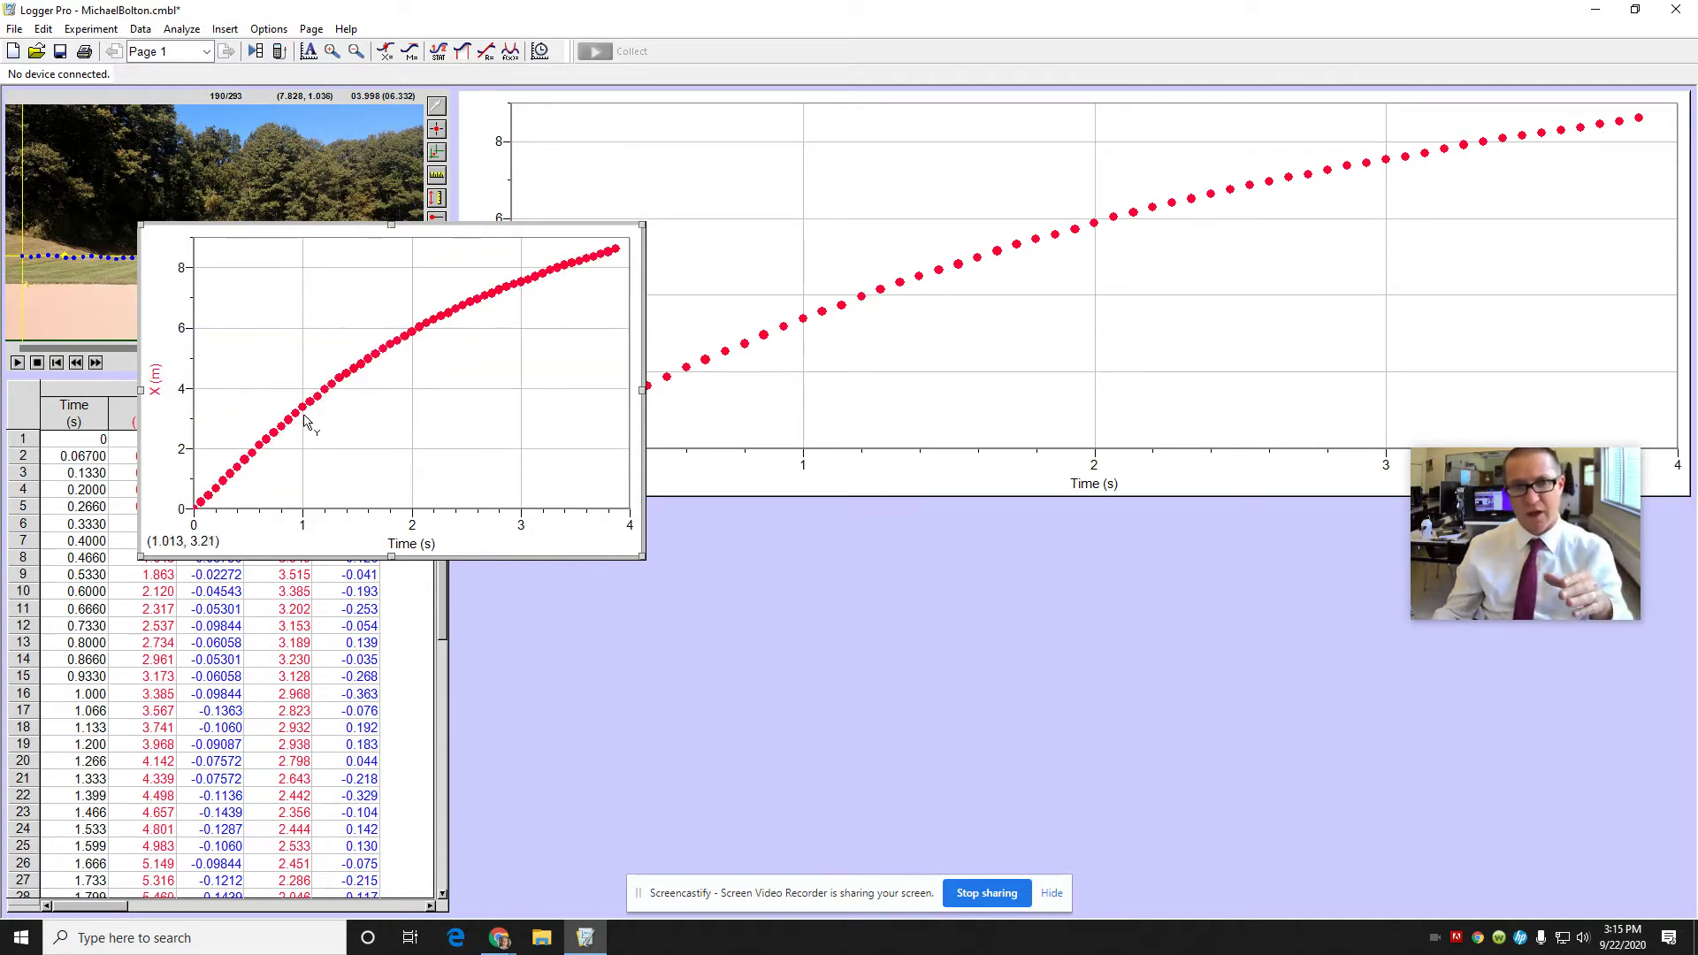
left_click(168, 387)
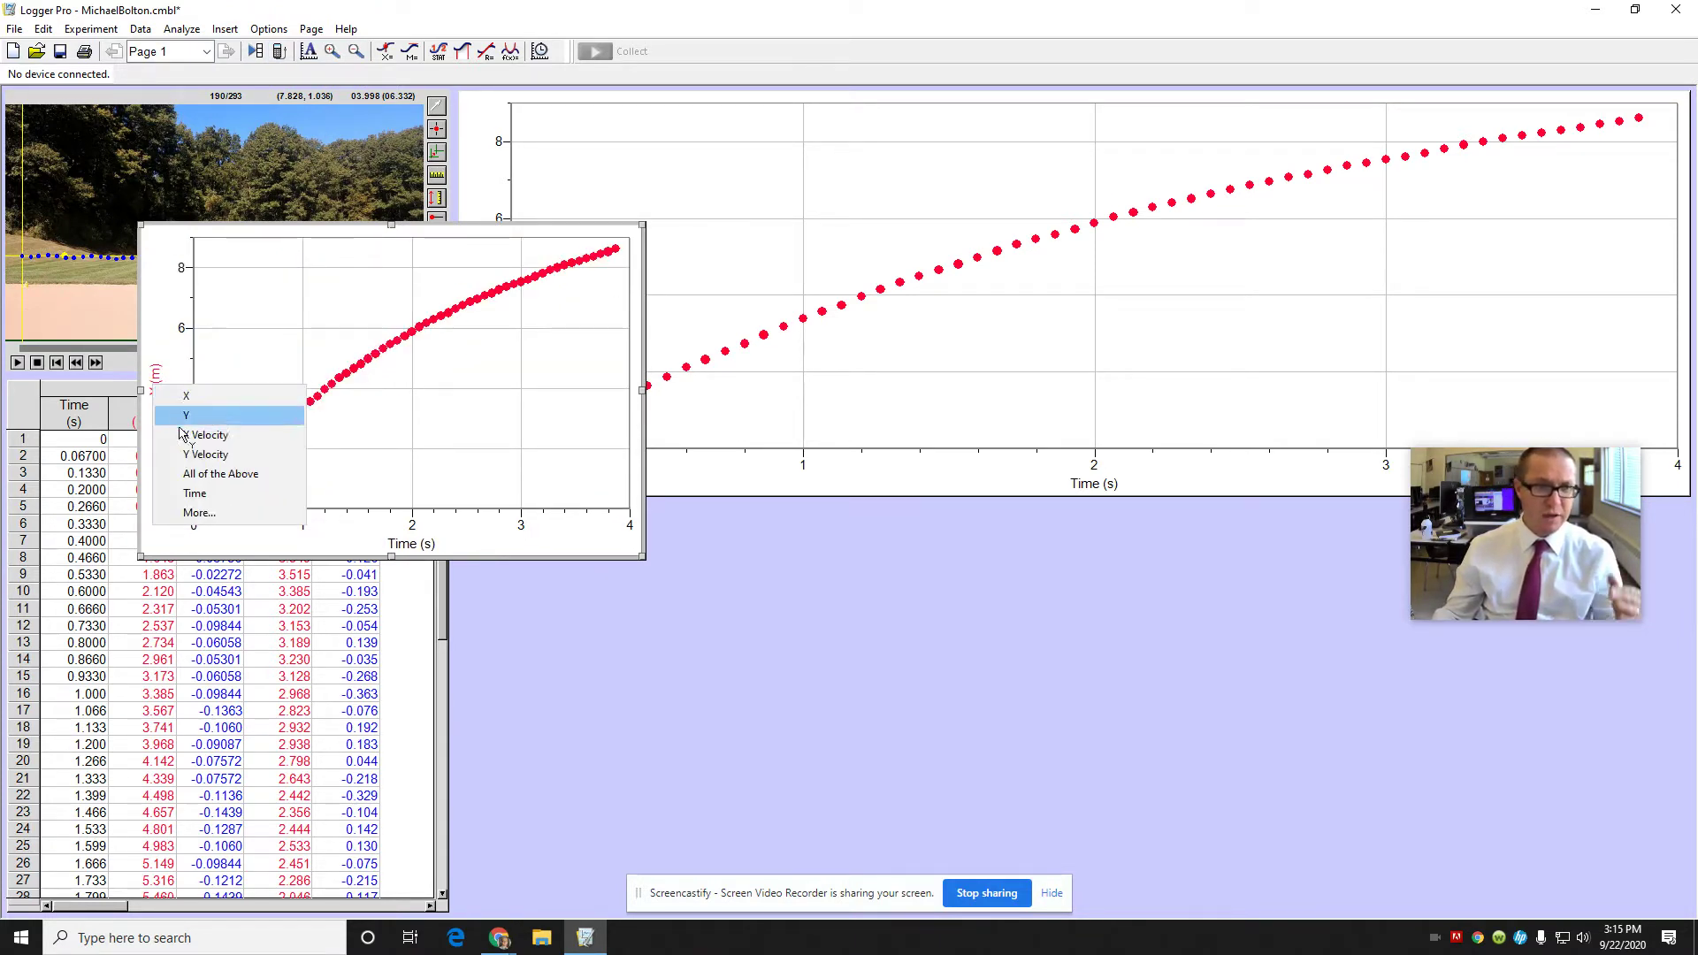
left_click(190, 436)
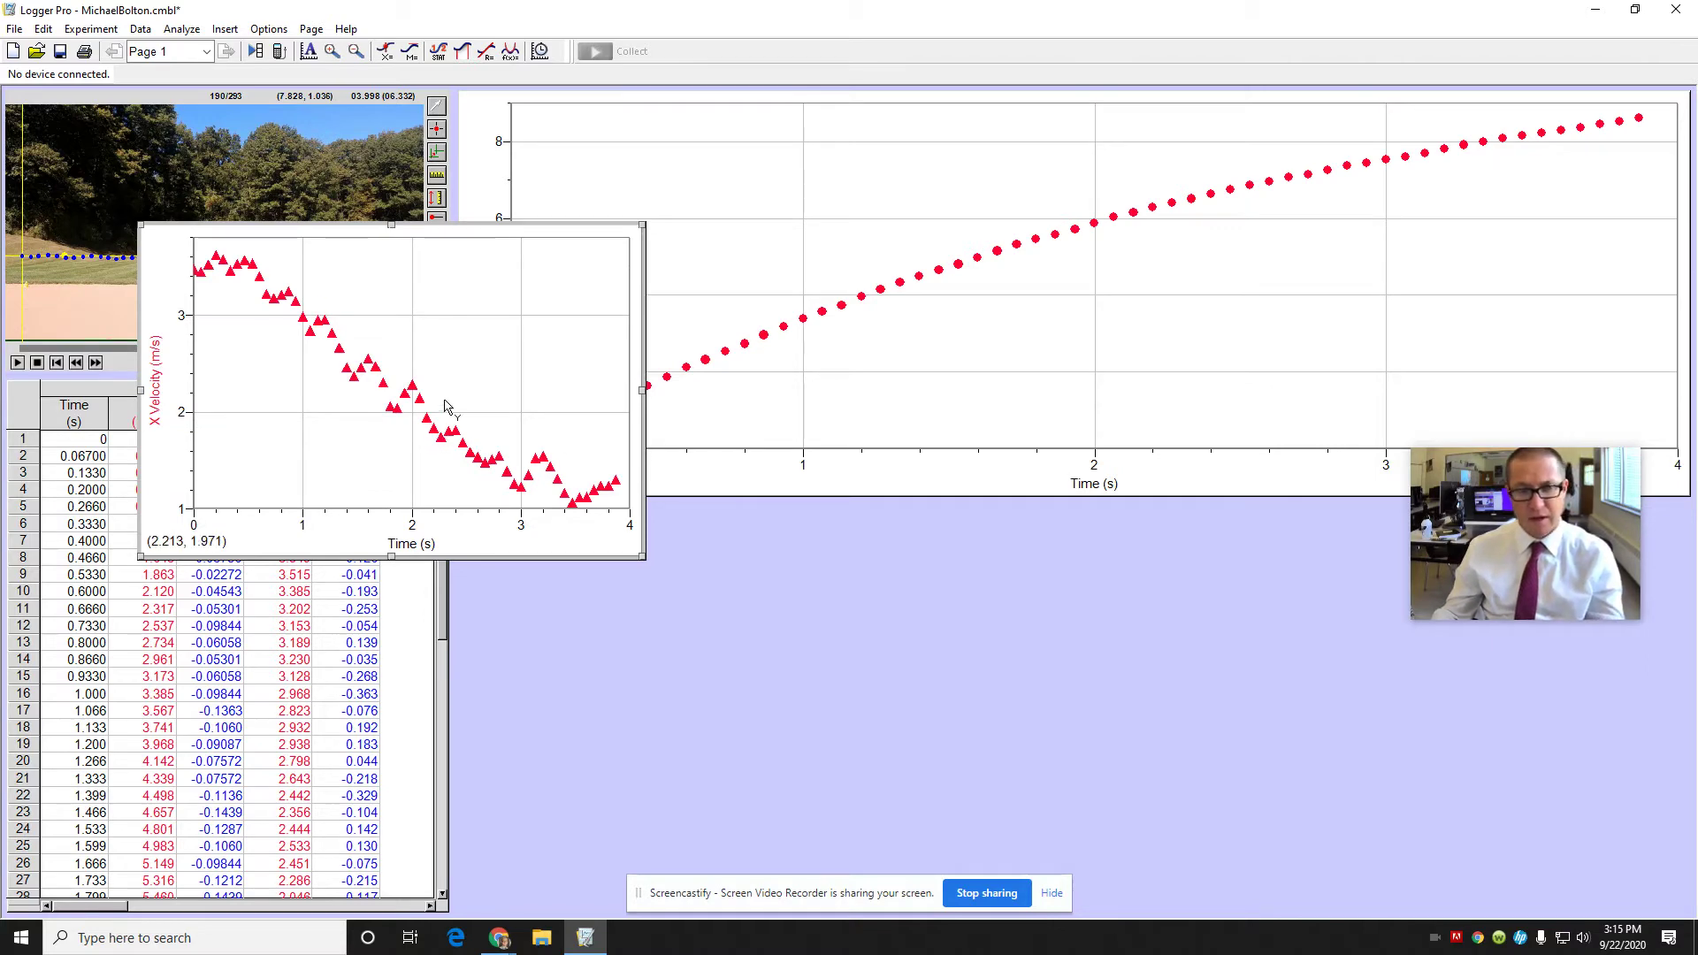
Auto arrange the page objects and autoscale the X Velocity graph from 0
left_click(311, 29)
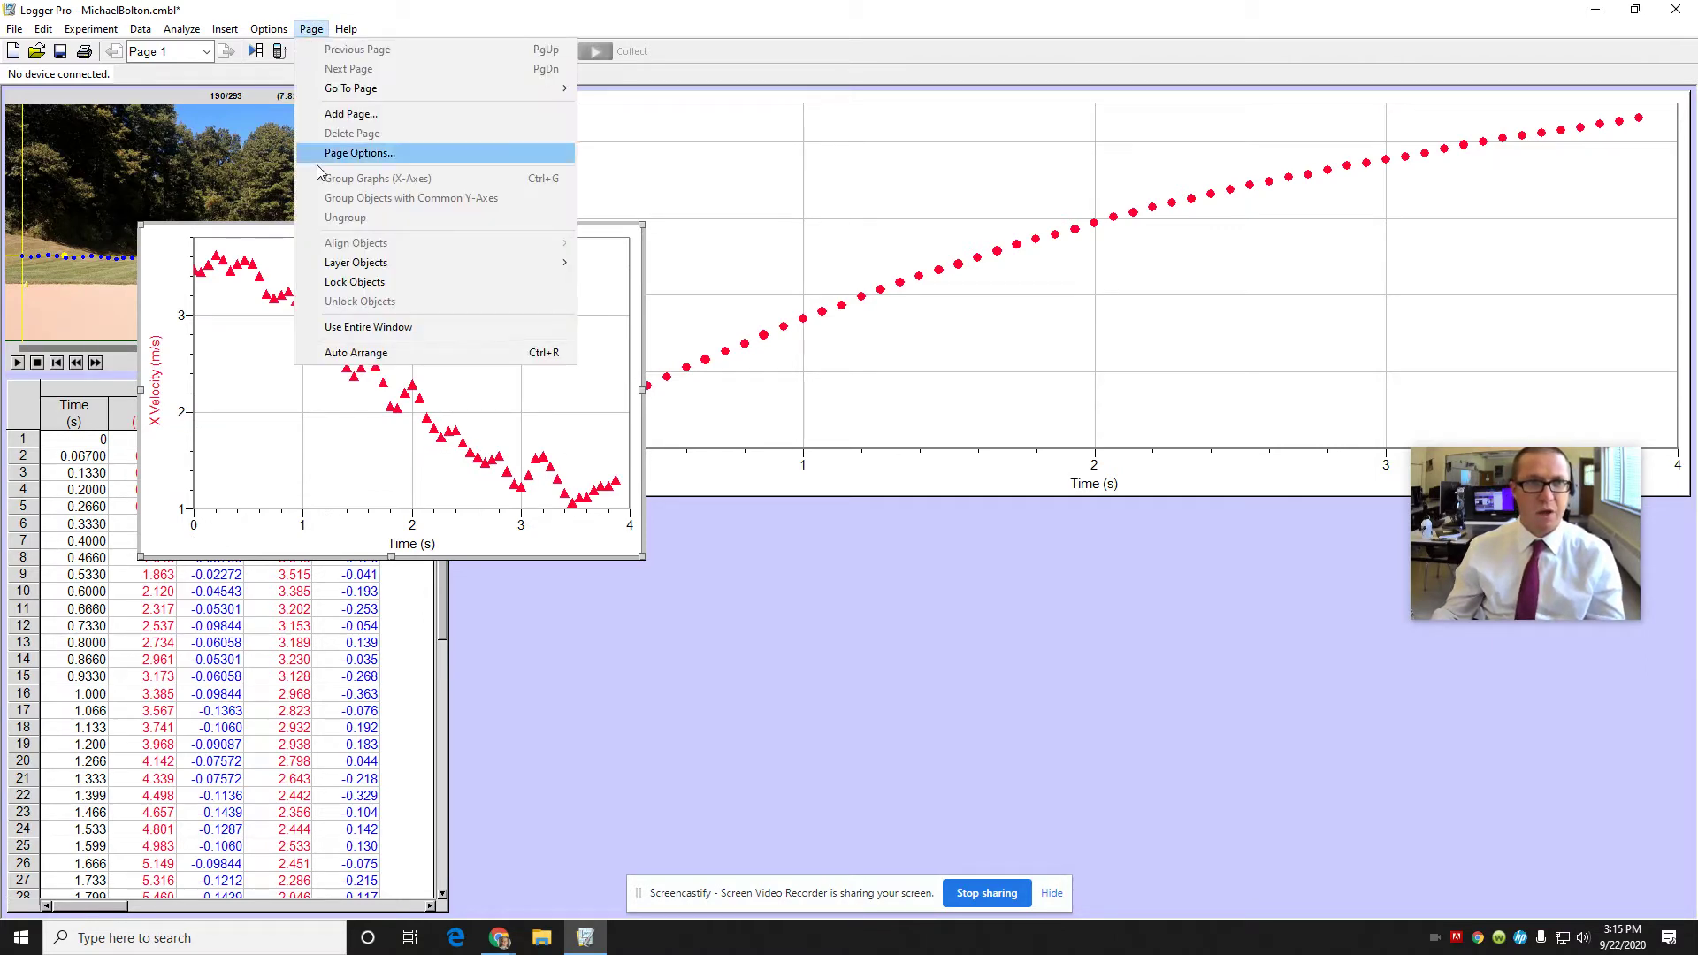
left_click(347, 352)
right_click(1111, 600)
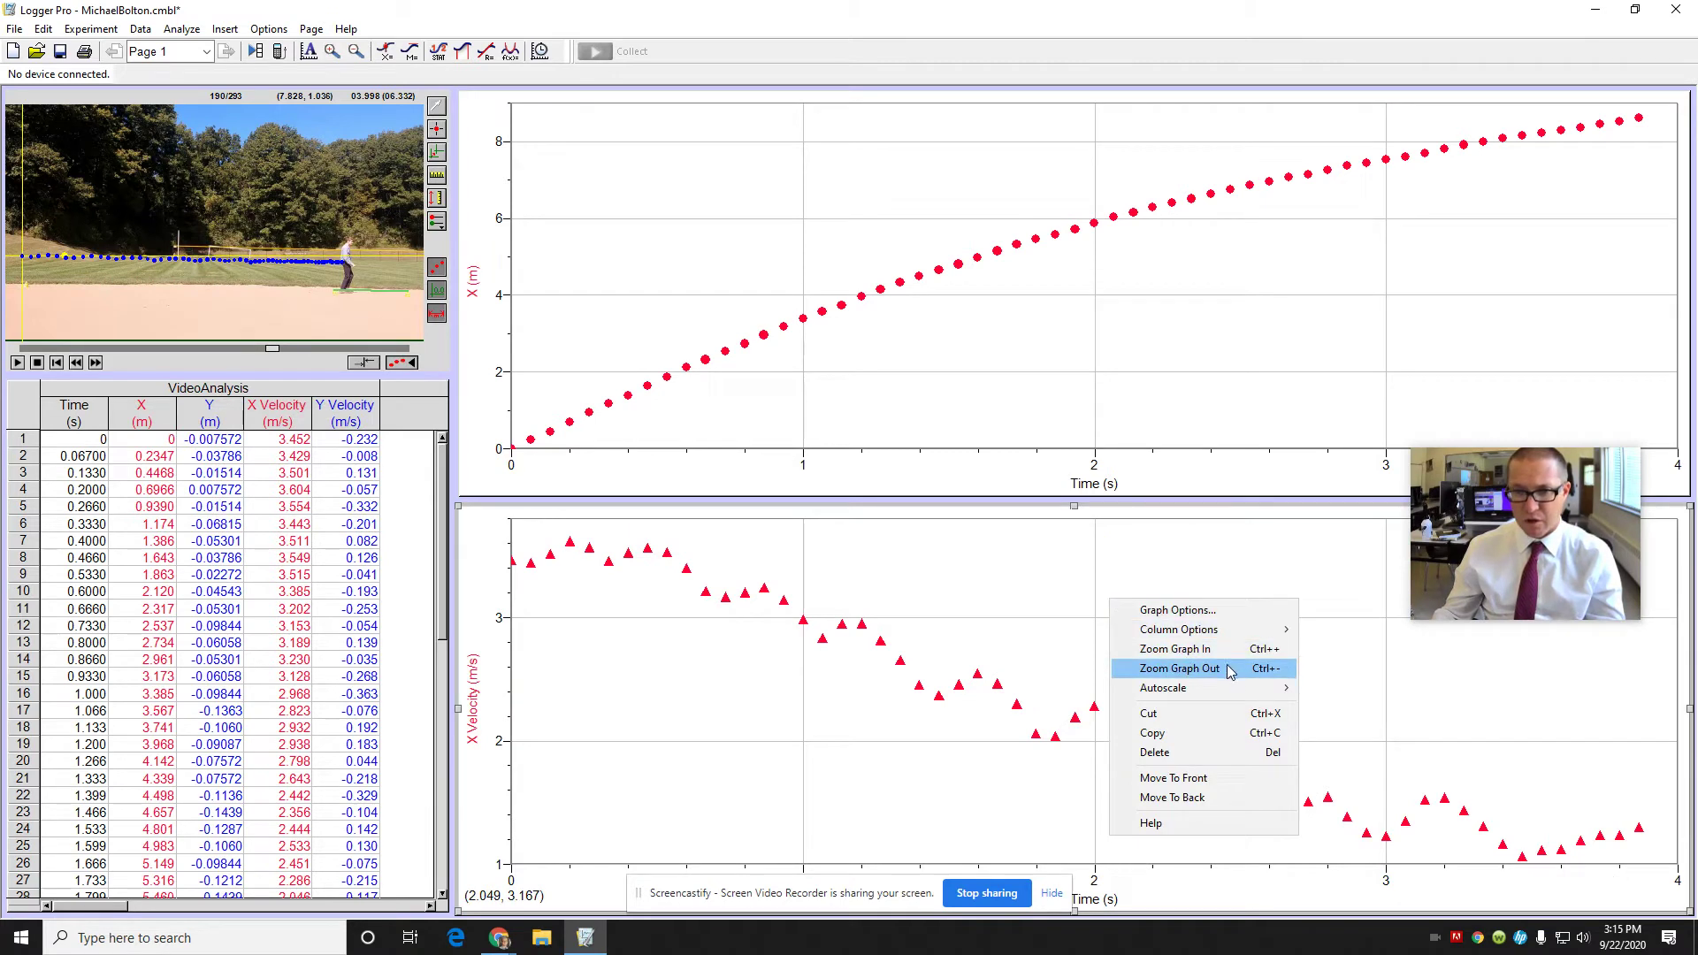
mouse_move(1278, 689)
left_click(1331, 708)
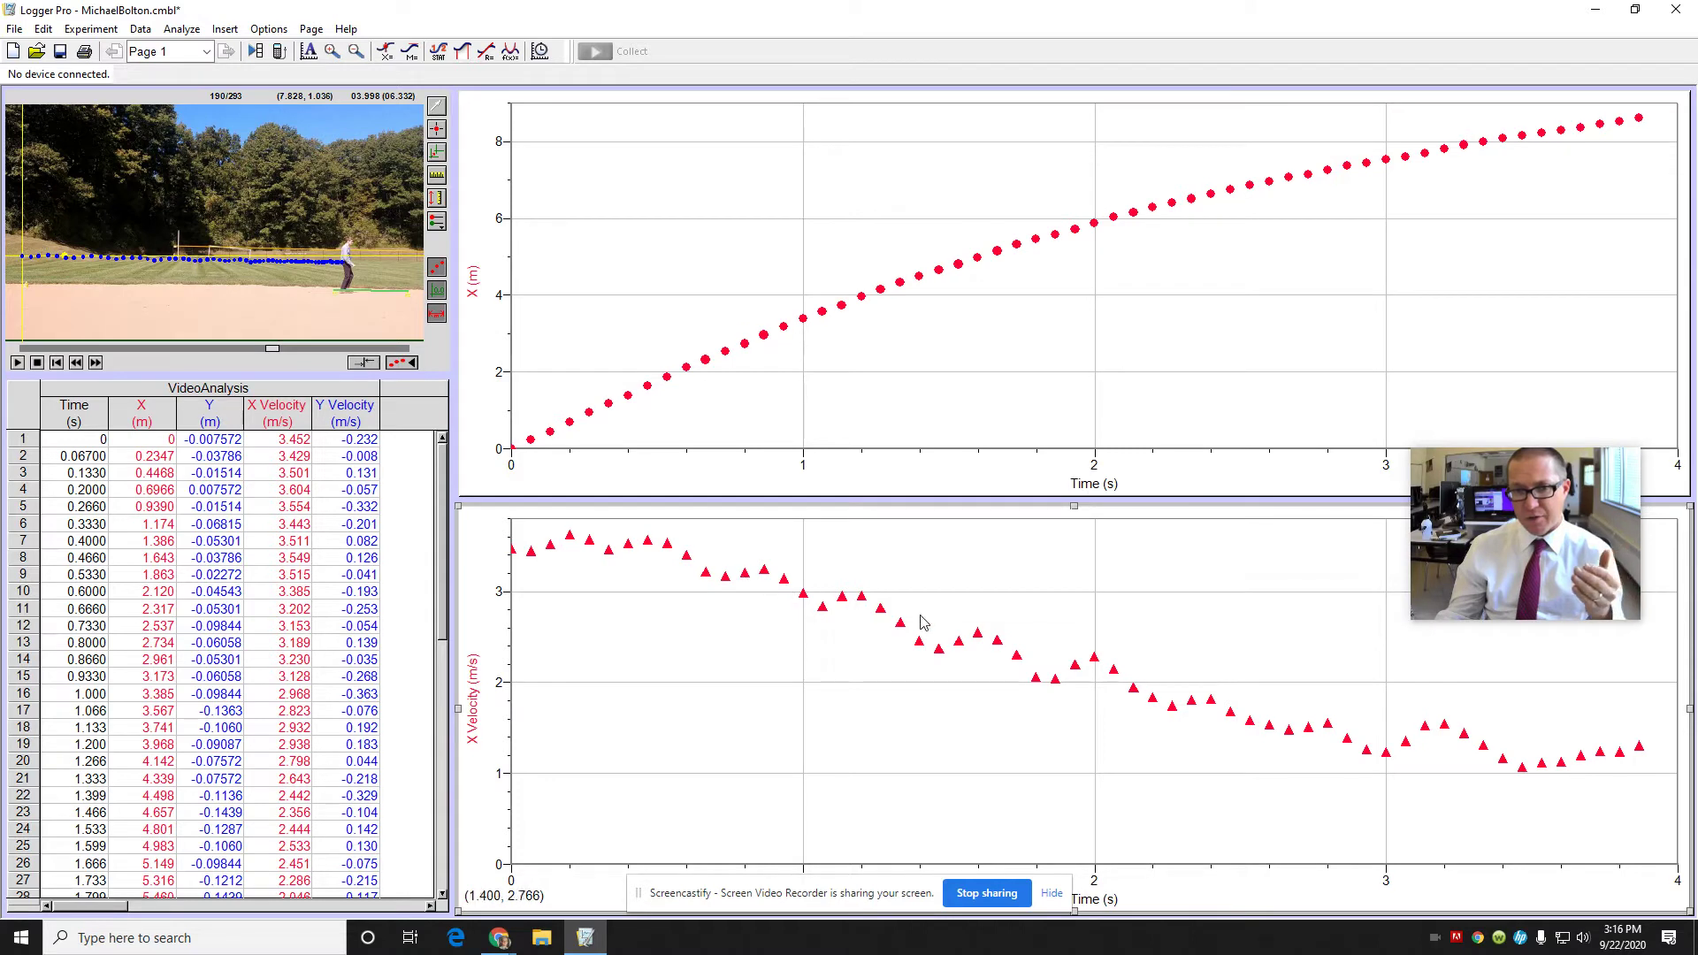
Apply a linear fit to the X Velocity data between about 0.6 and 3.1 s
mouse_move(674, 535)
left_mouse_down()
mouse_move(1154, 778)
mouse_move(1388, 778)
mouse_move(1438, 805)
left_mouse_up()
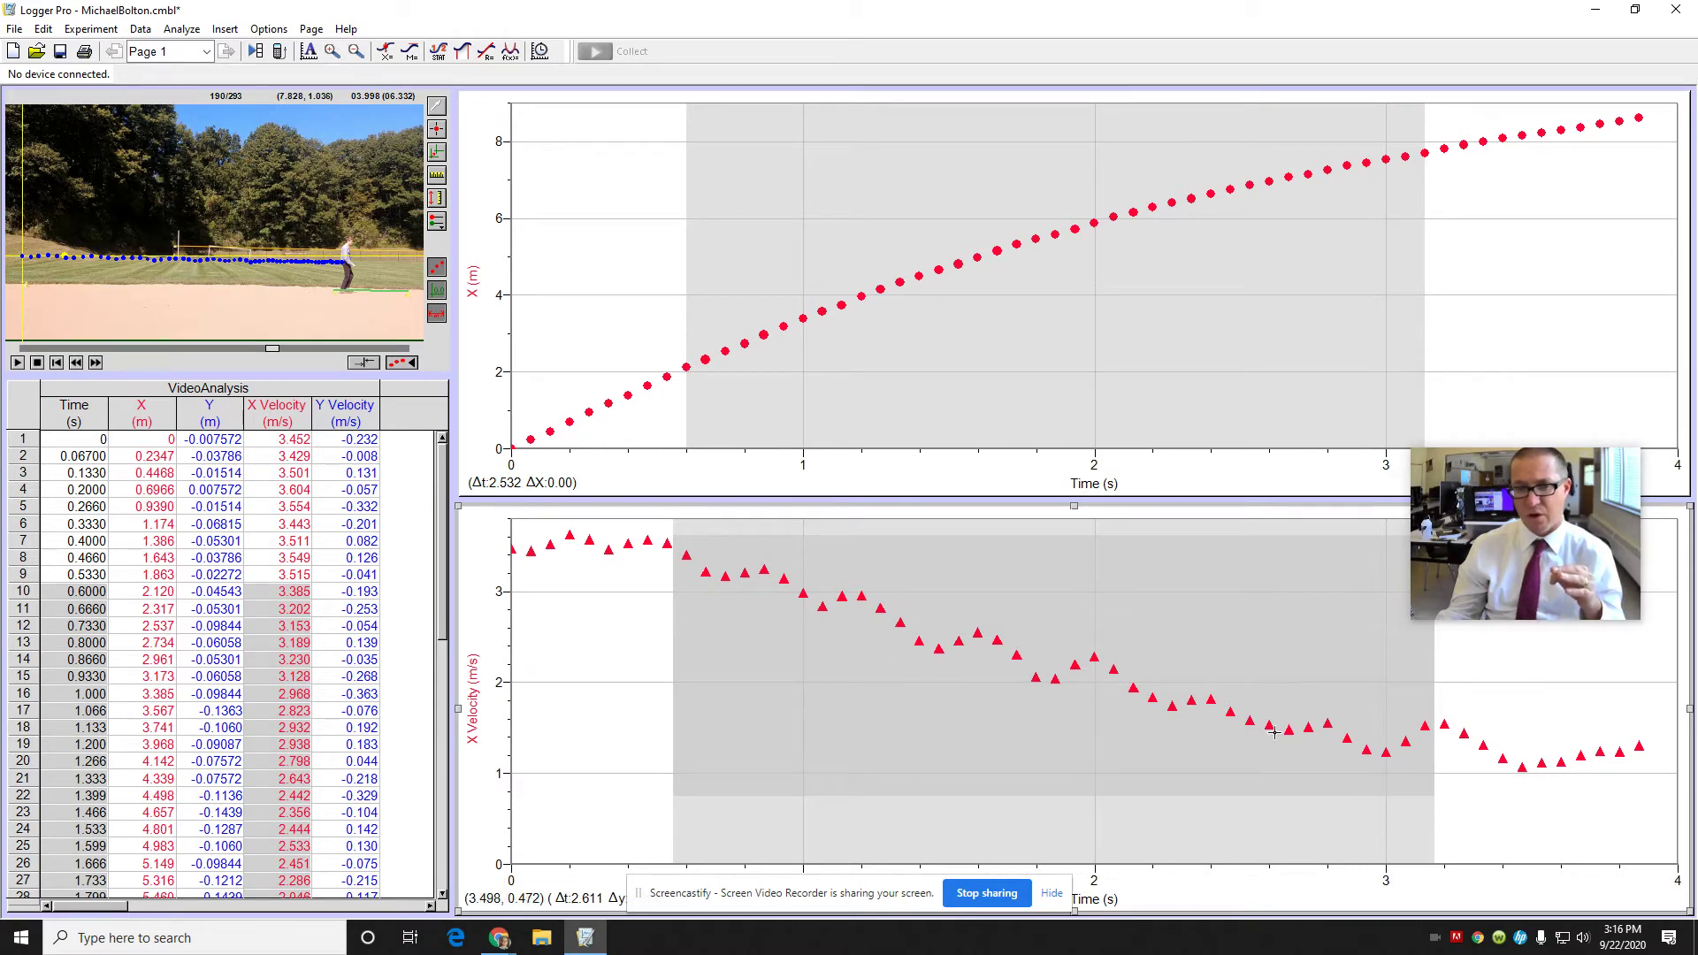
left_click(486, 50)
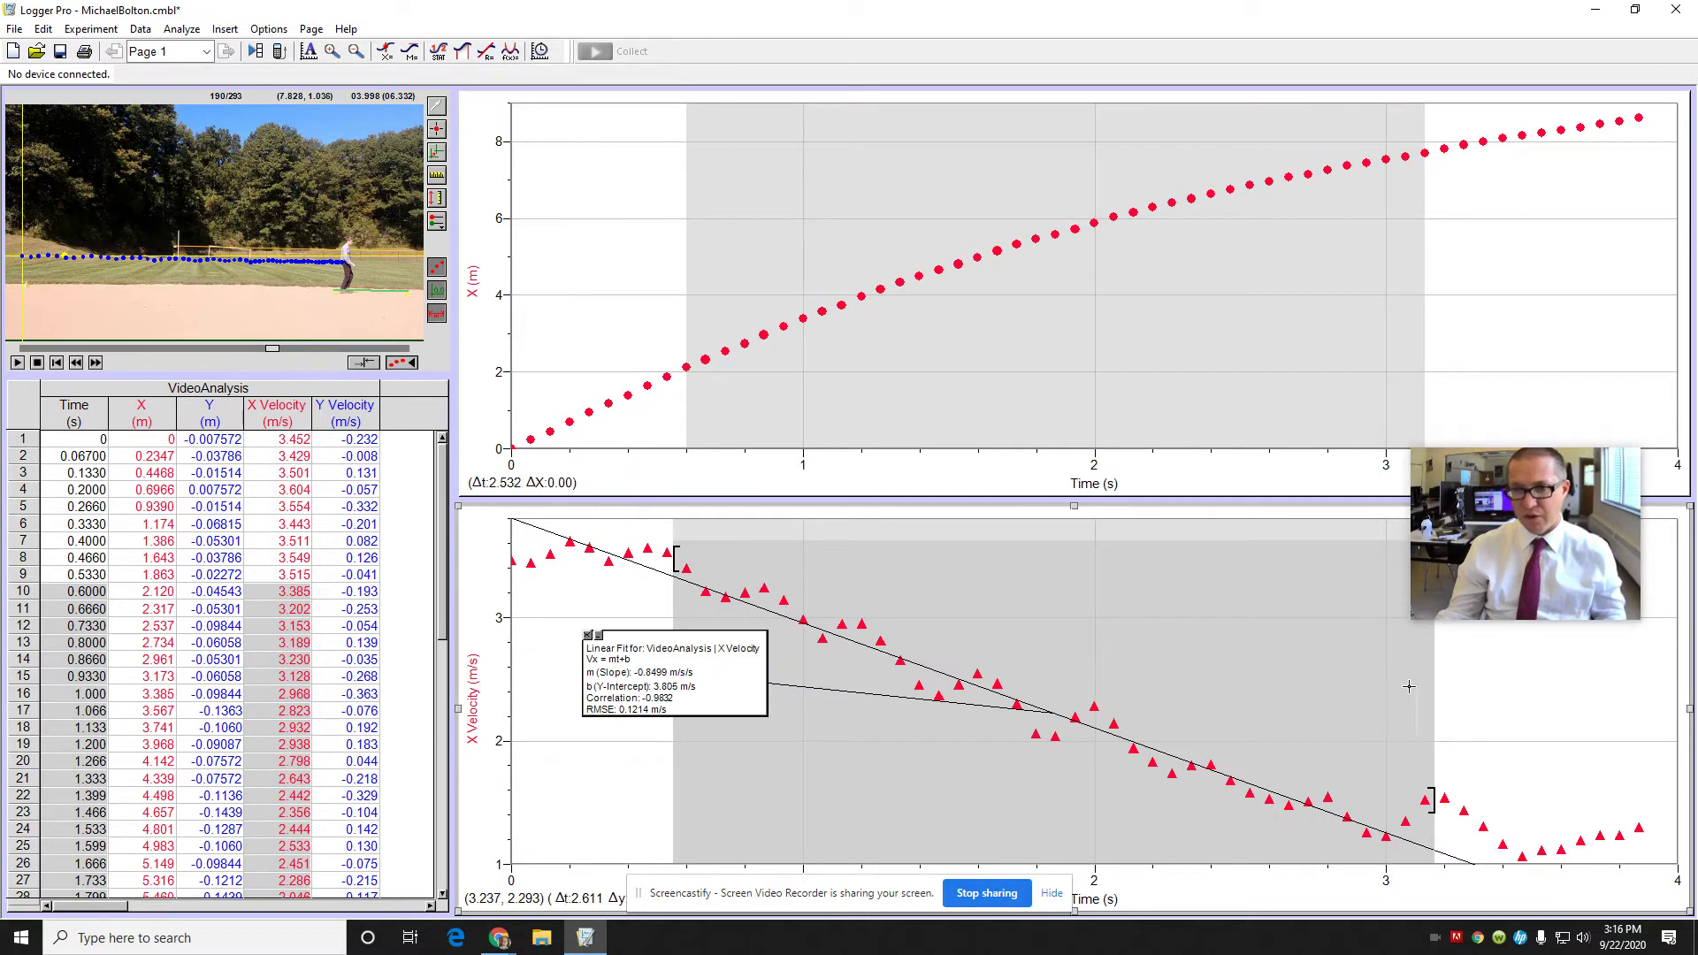
Autoscale the fitted velocity graph from 0 and move the linear fit results box to clear space below the fit line
right_click(1334, 674)
mouse_move(1388, 760)
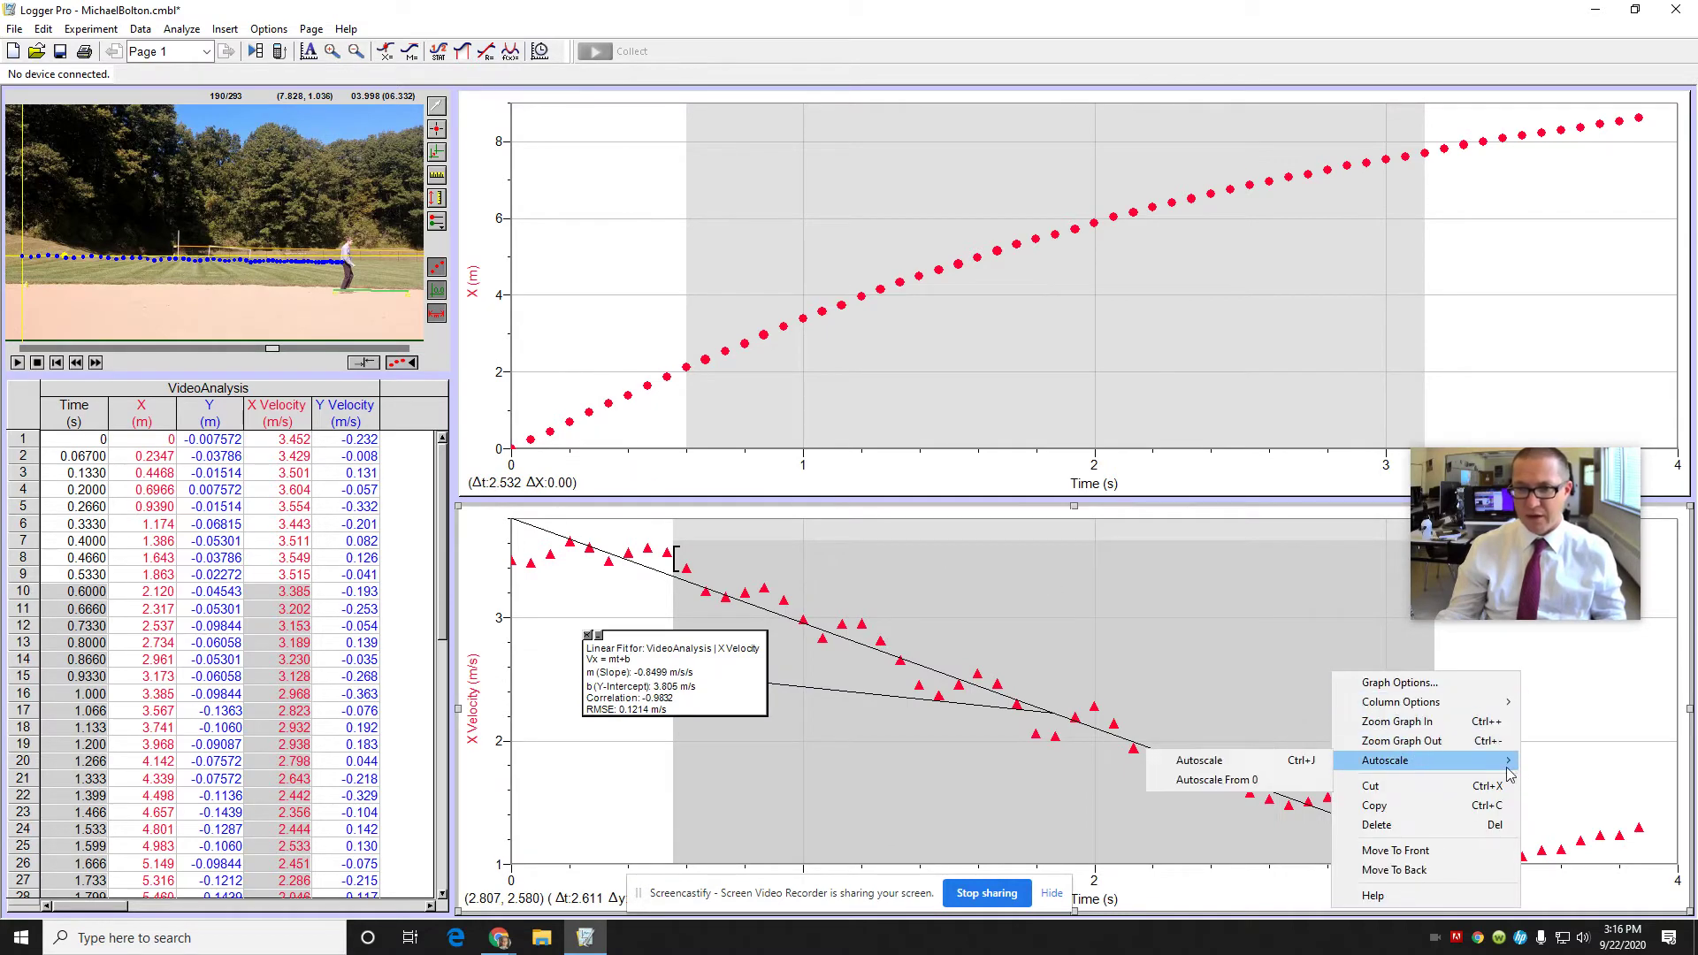
left_click(1296, 783)
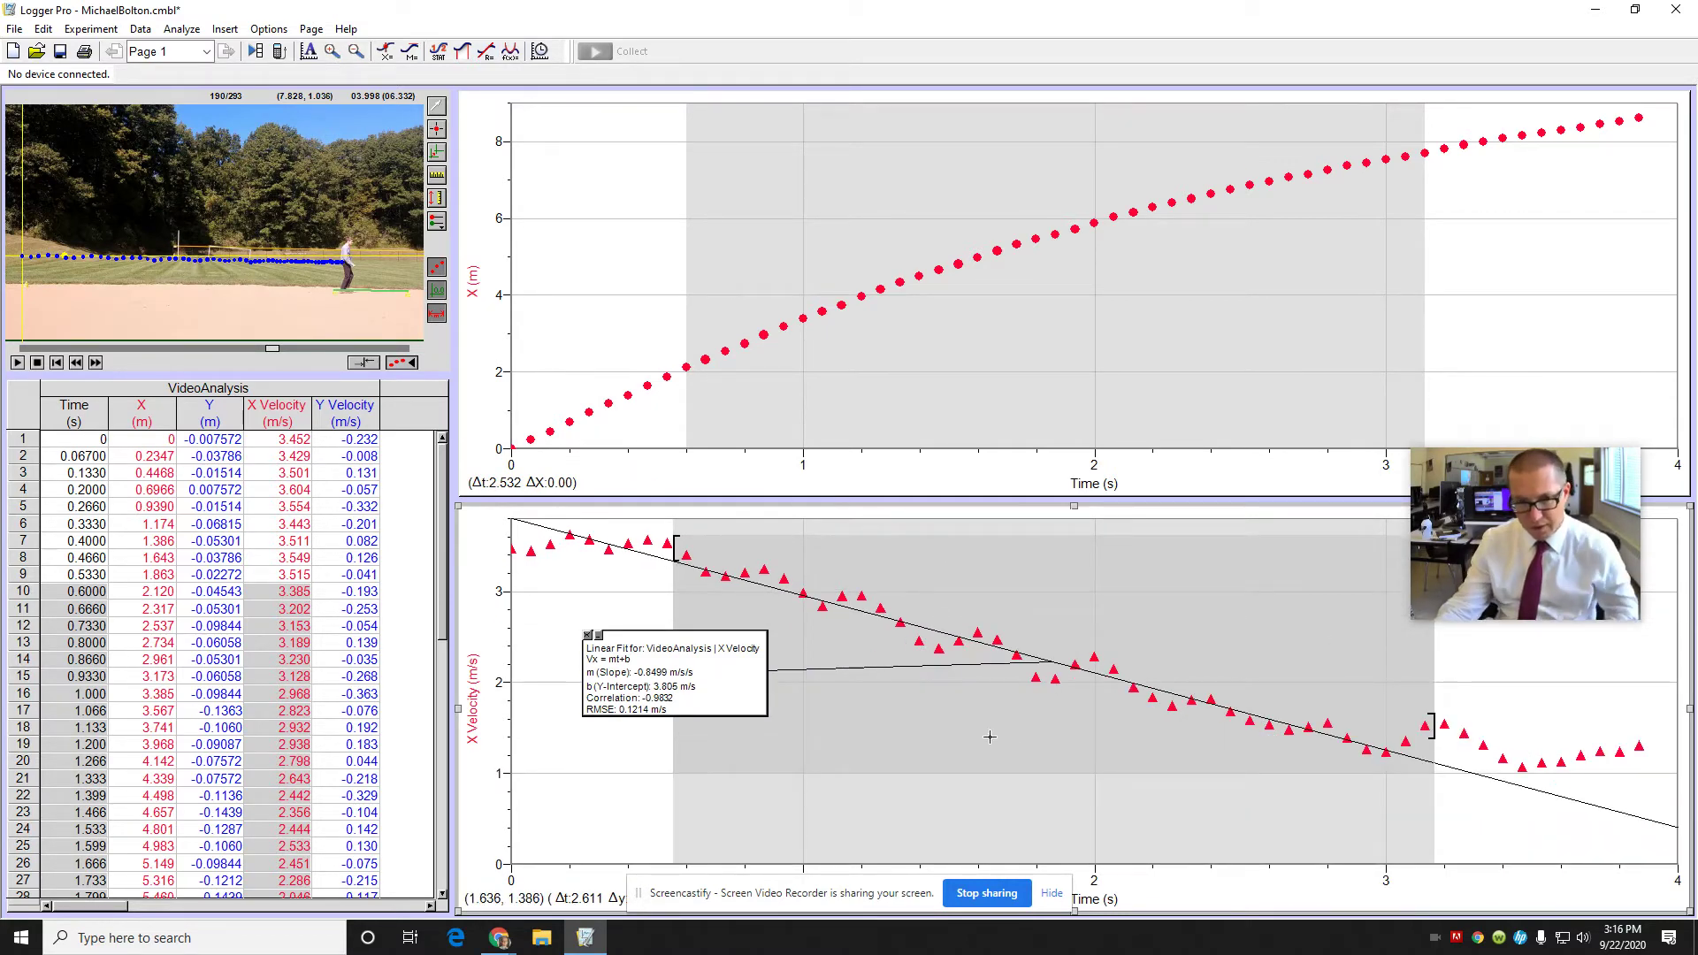
left_click_drag(655, 695, 813, 738)
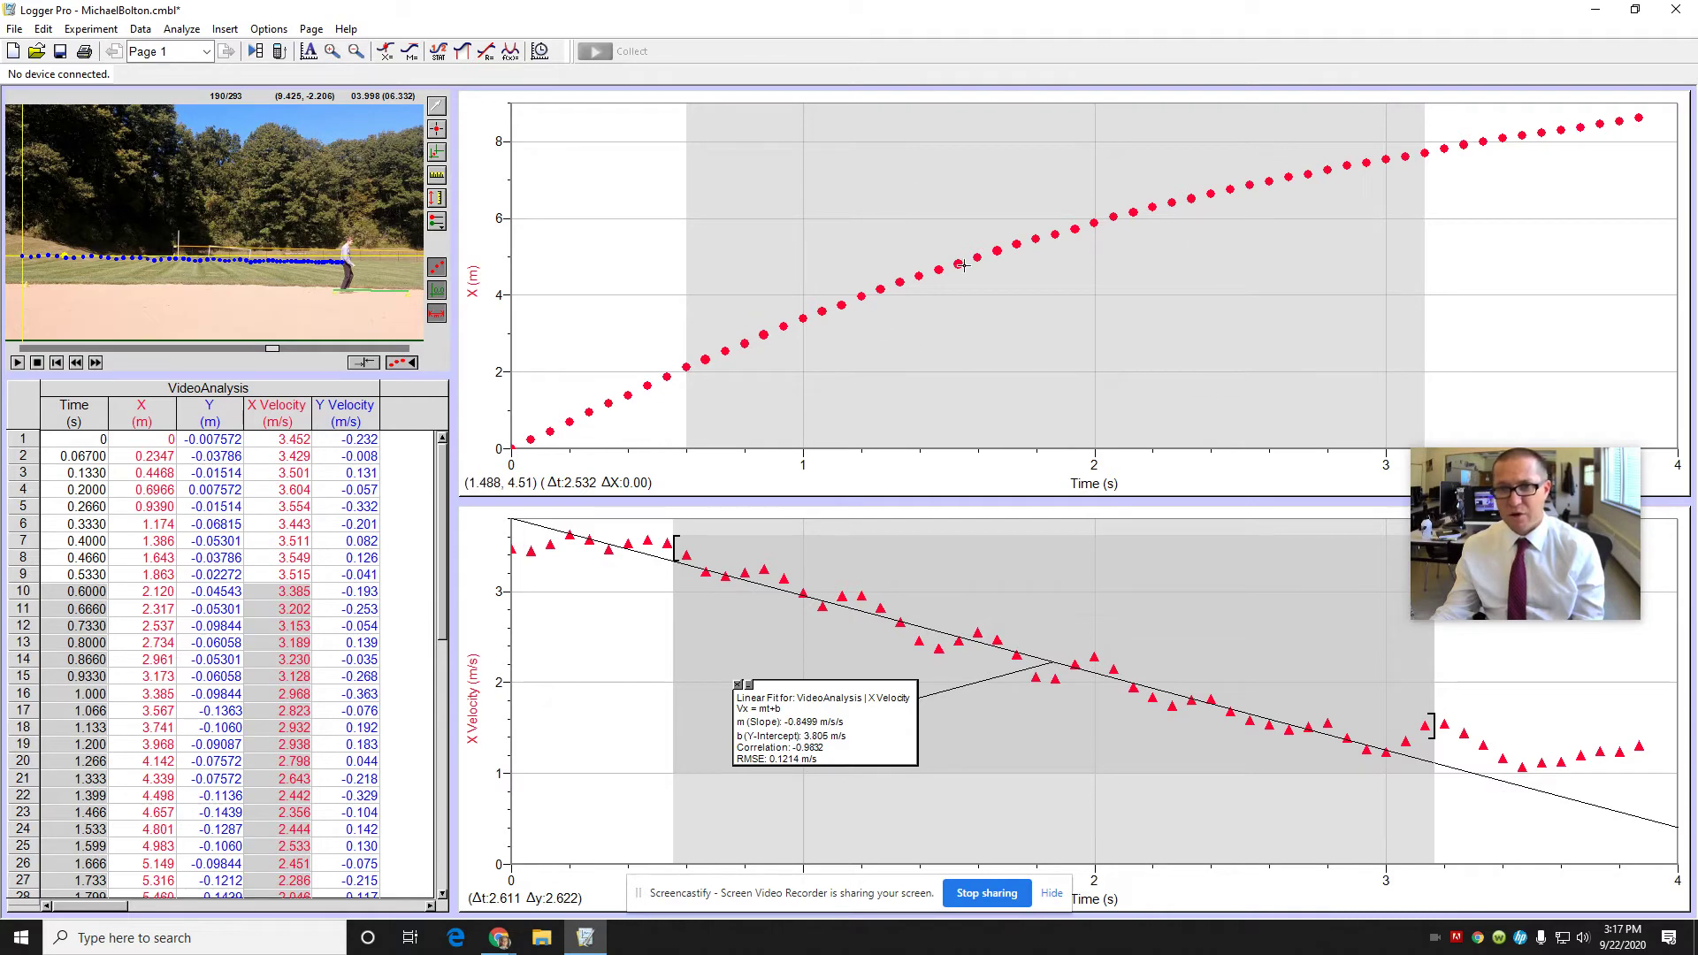
Fit a quadratic curve (A*t^2+Bt+C) to all the data in the position versus time graph
left_click(762, 222)
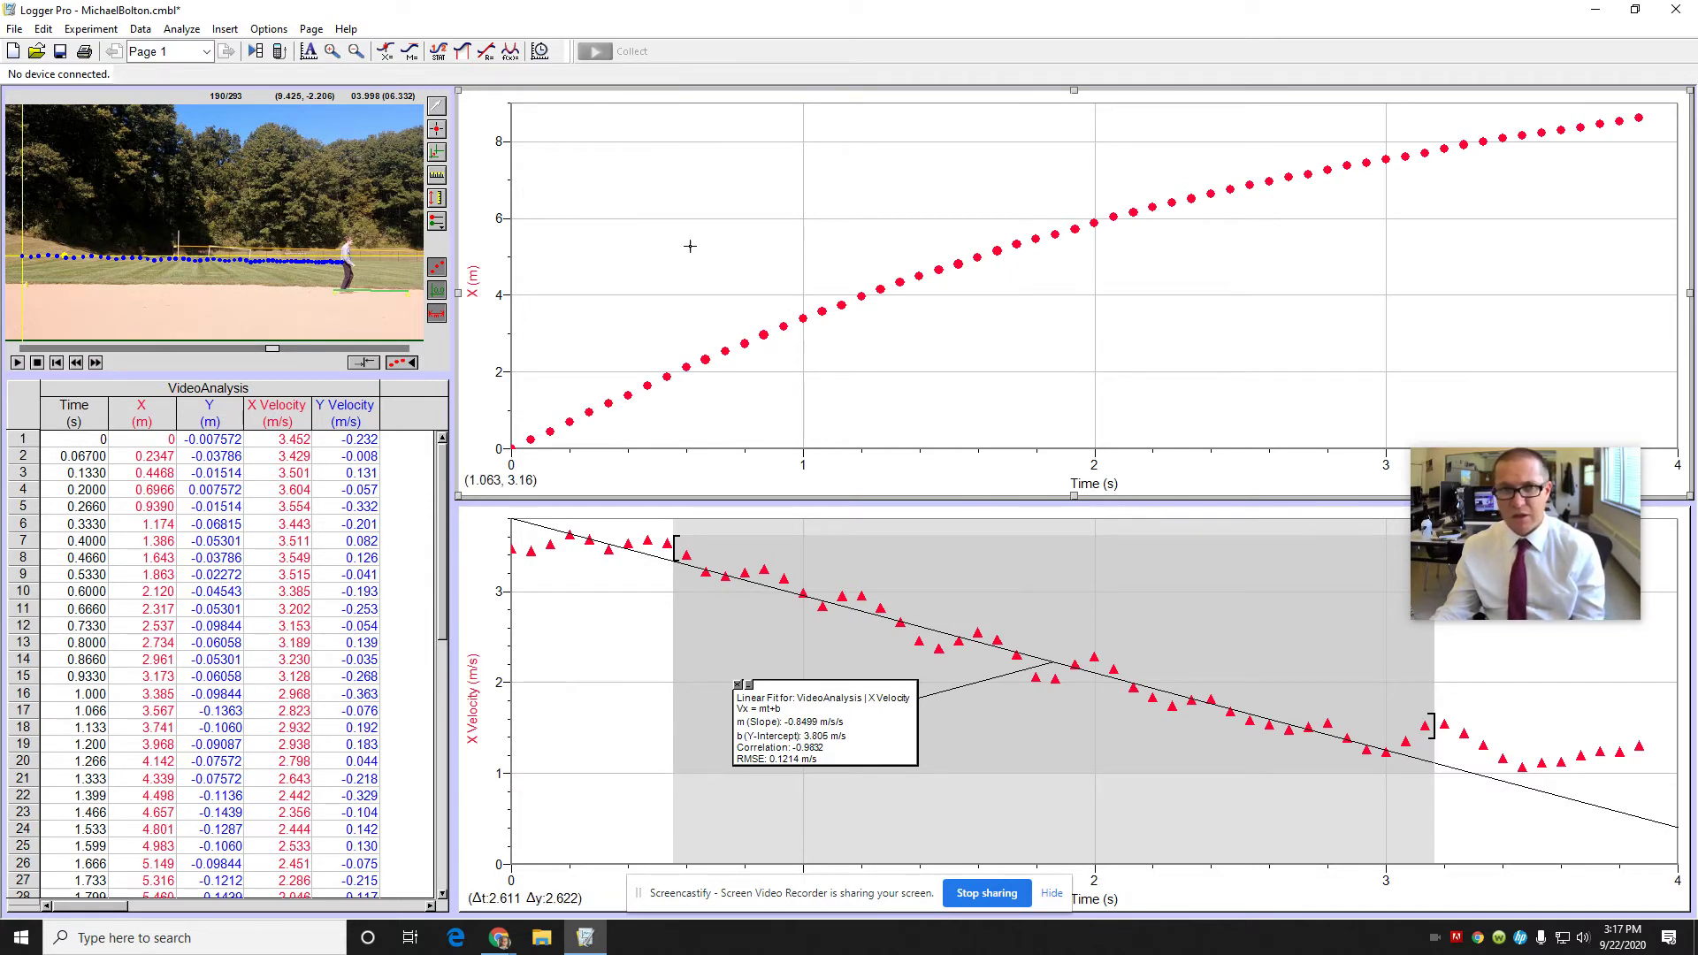
left_click(511, 53)
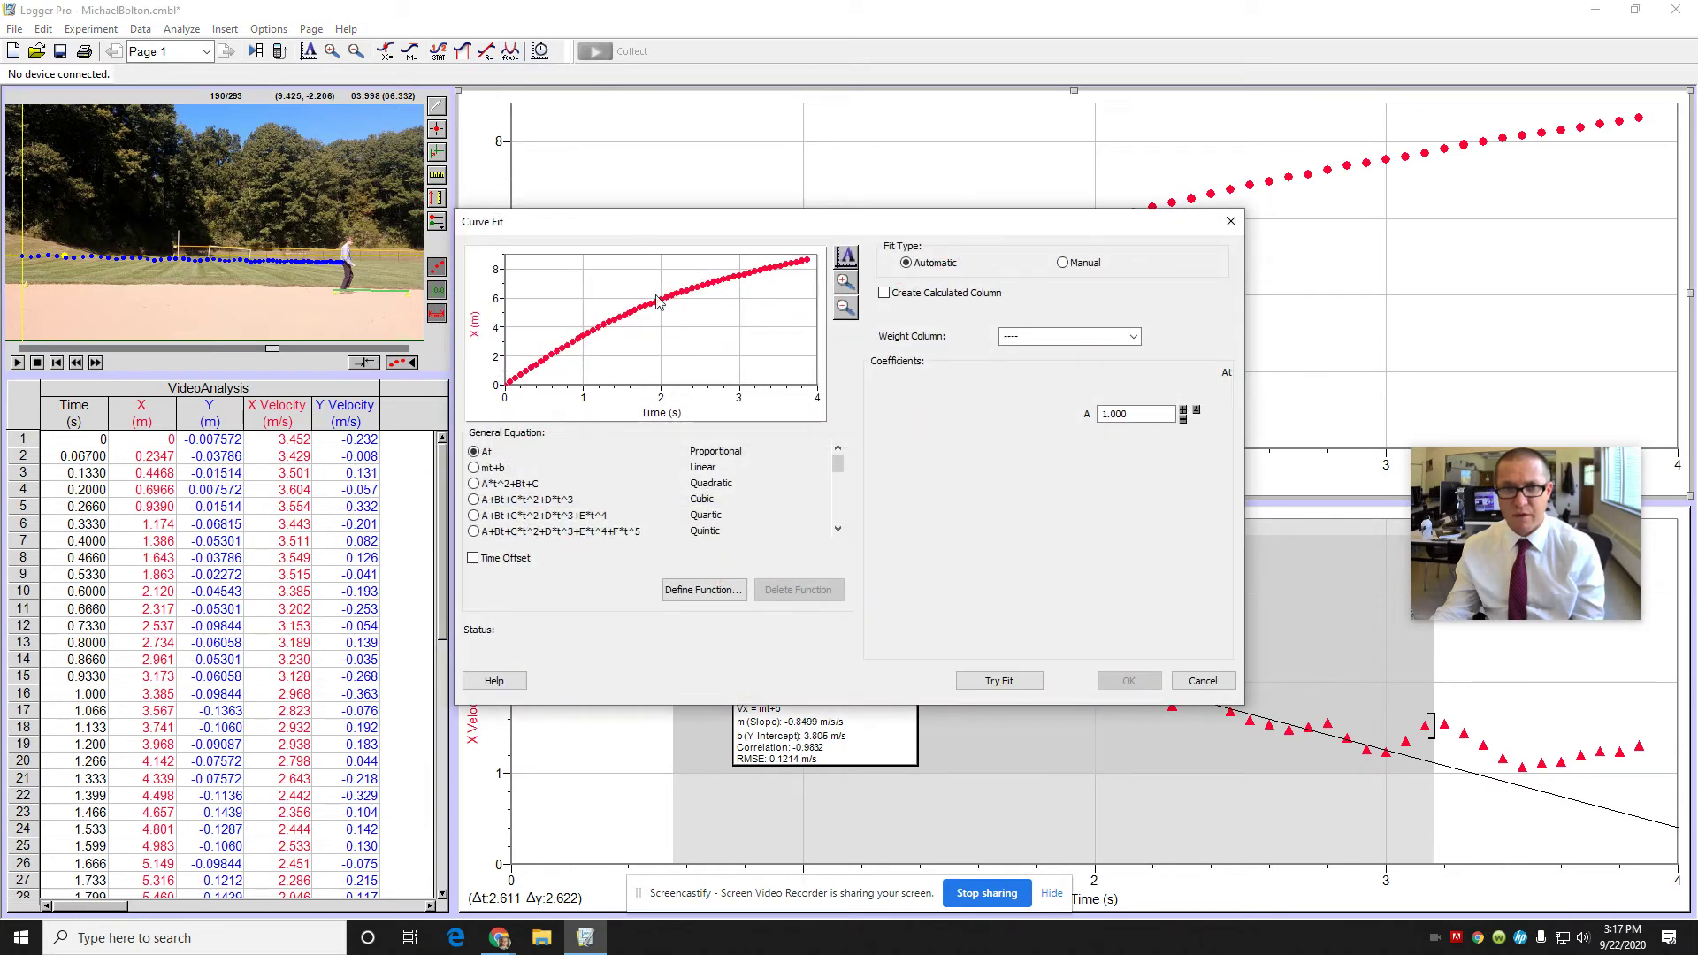
left_click(474, 468)
left_click(474, 484)
left_click(474, 500)
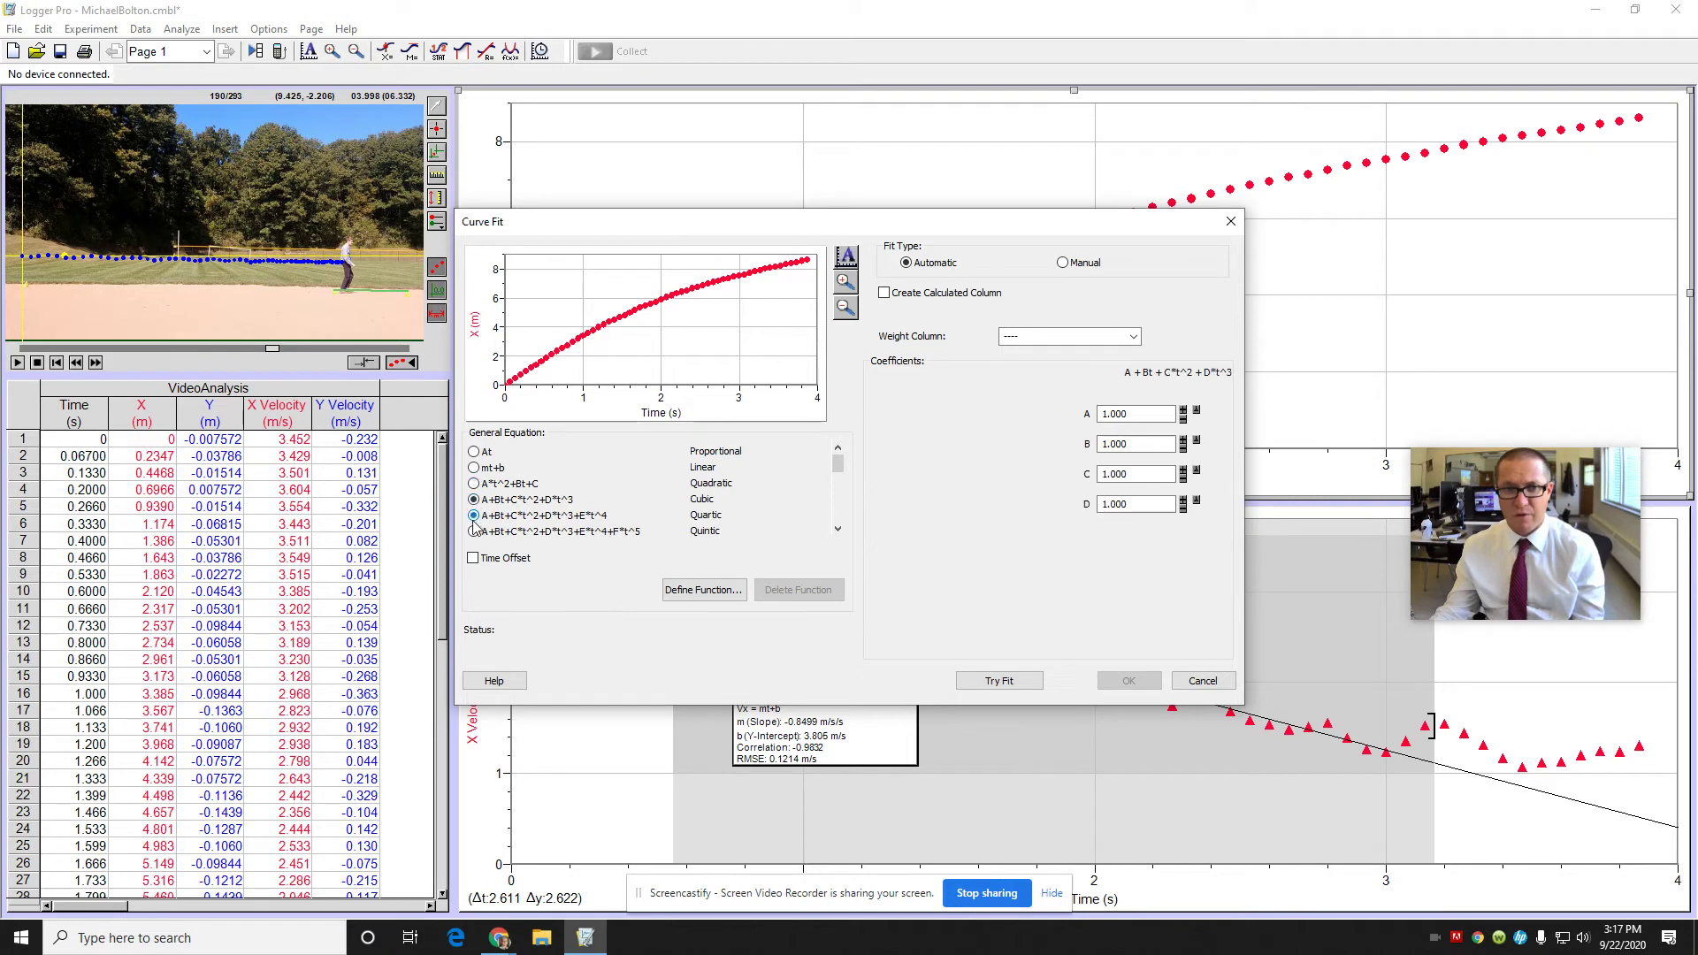
left_click(474, 520)
left_click(473, 532)
left_click(474, 499)
left_click(474, 483)
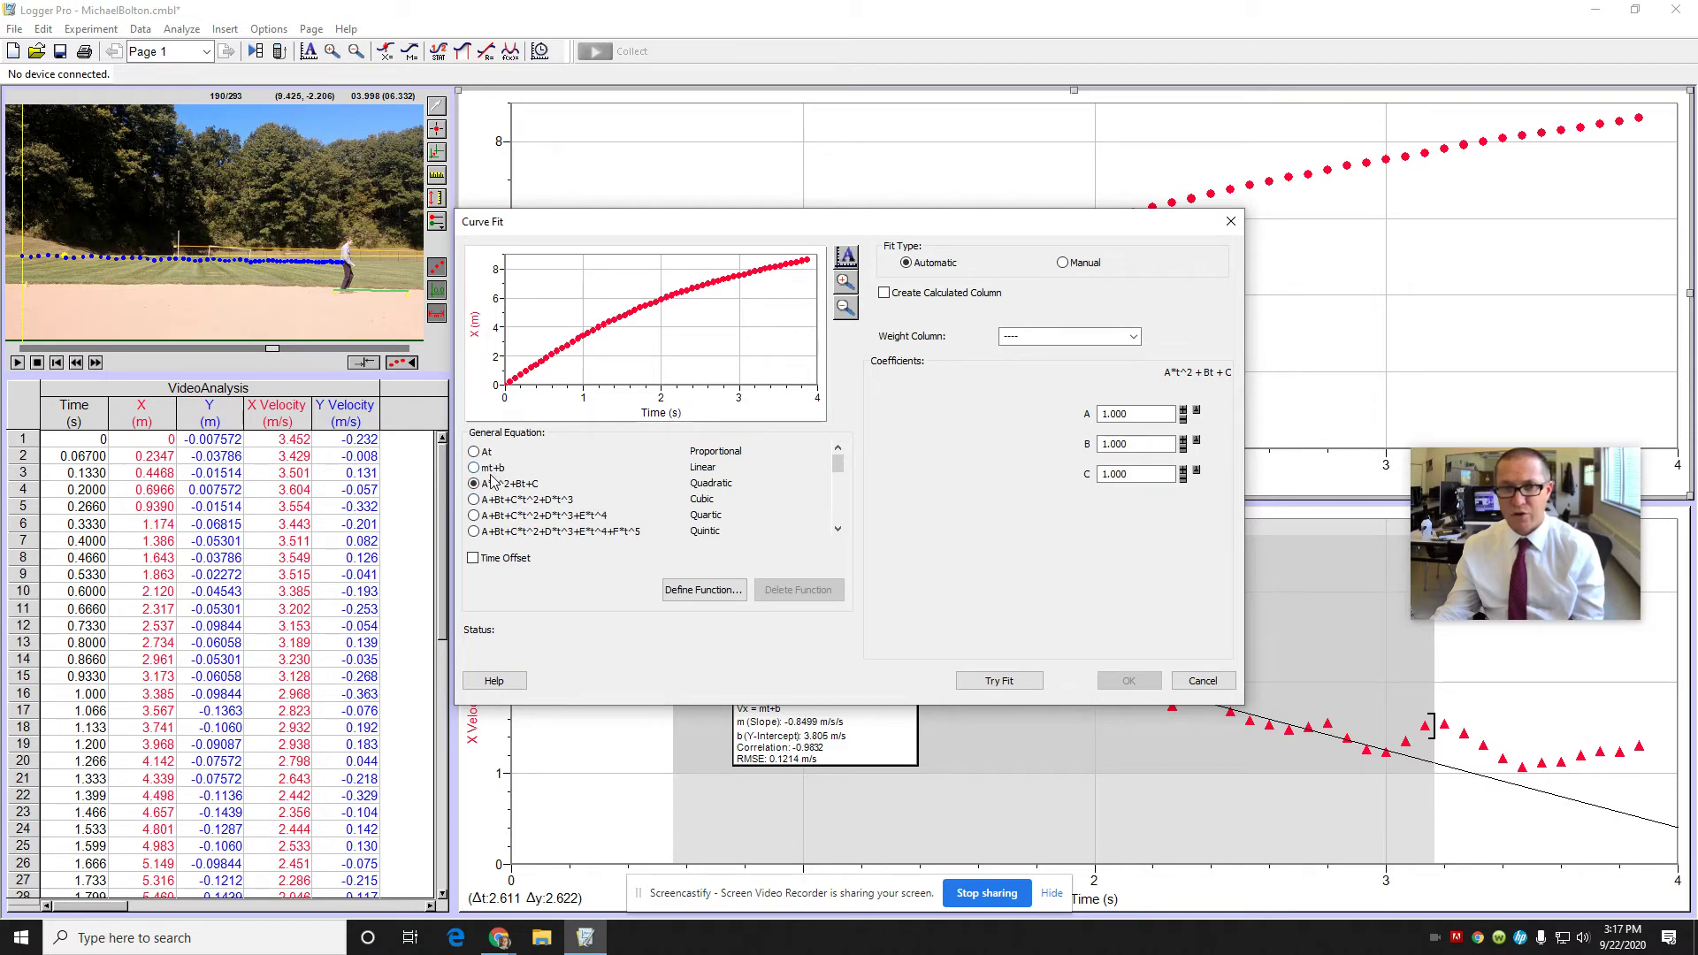
left_click(1016, 690)
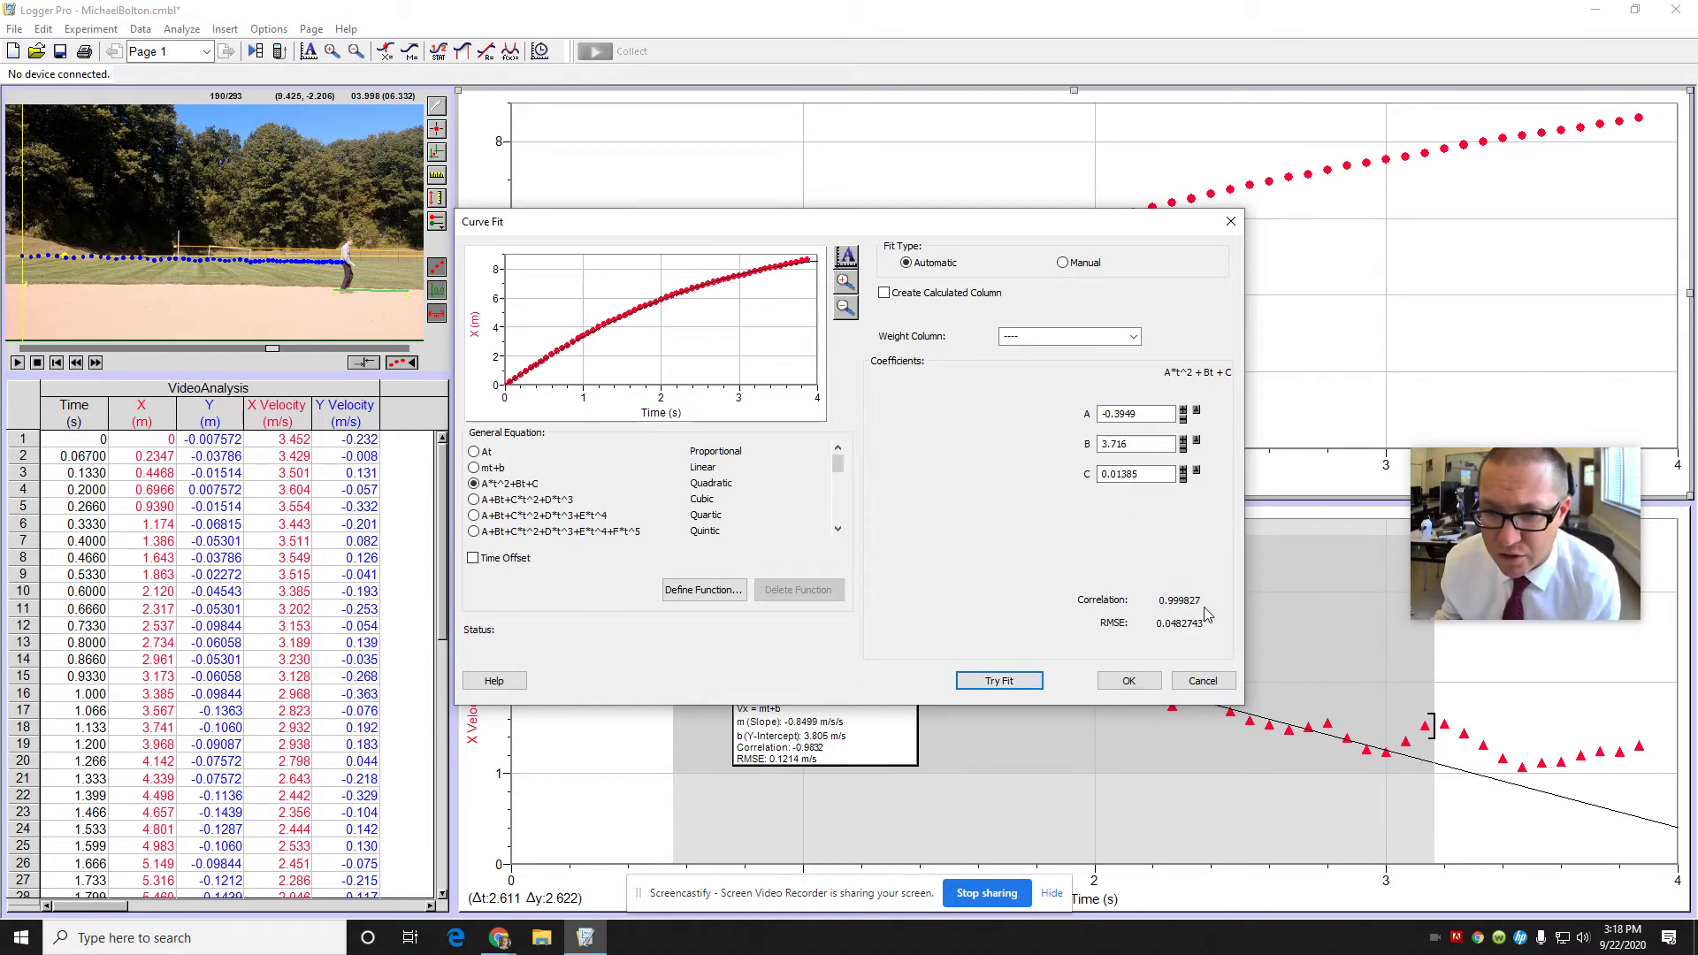
left_click(1128, 681)
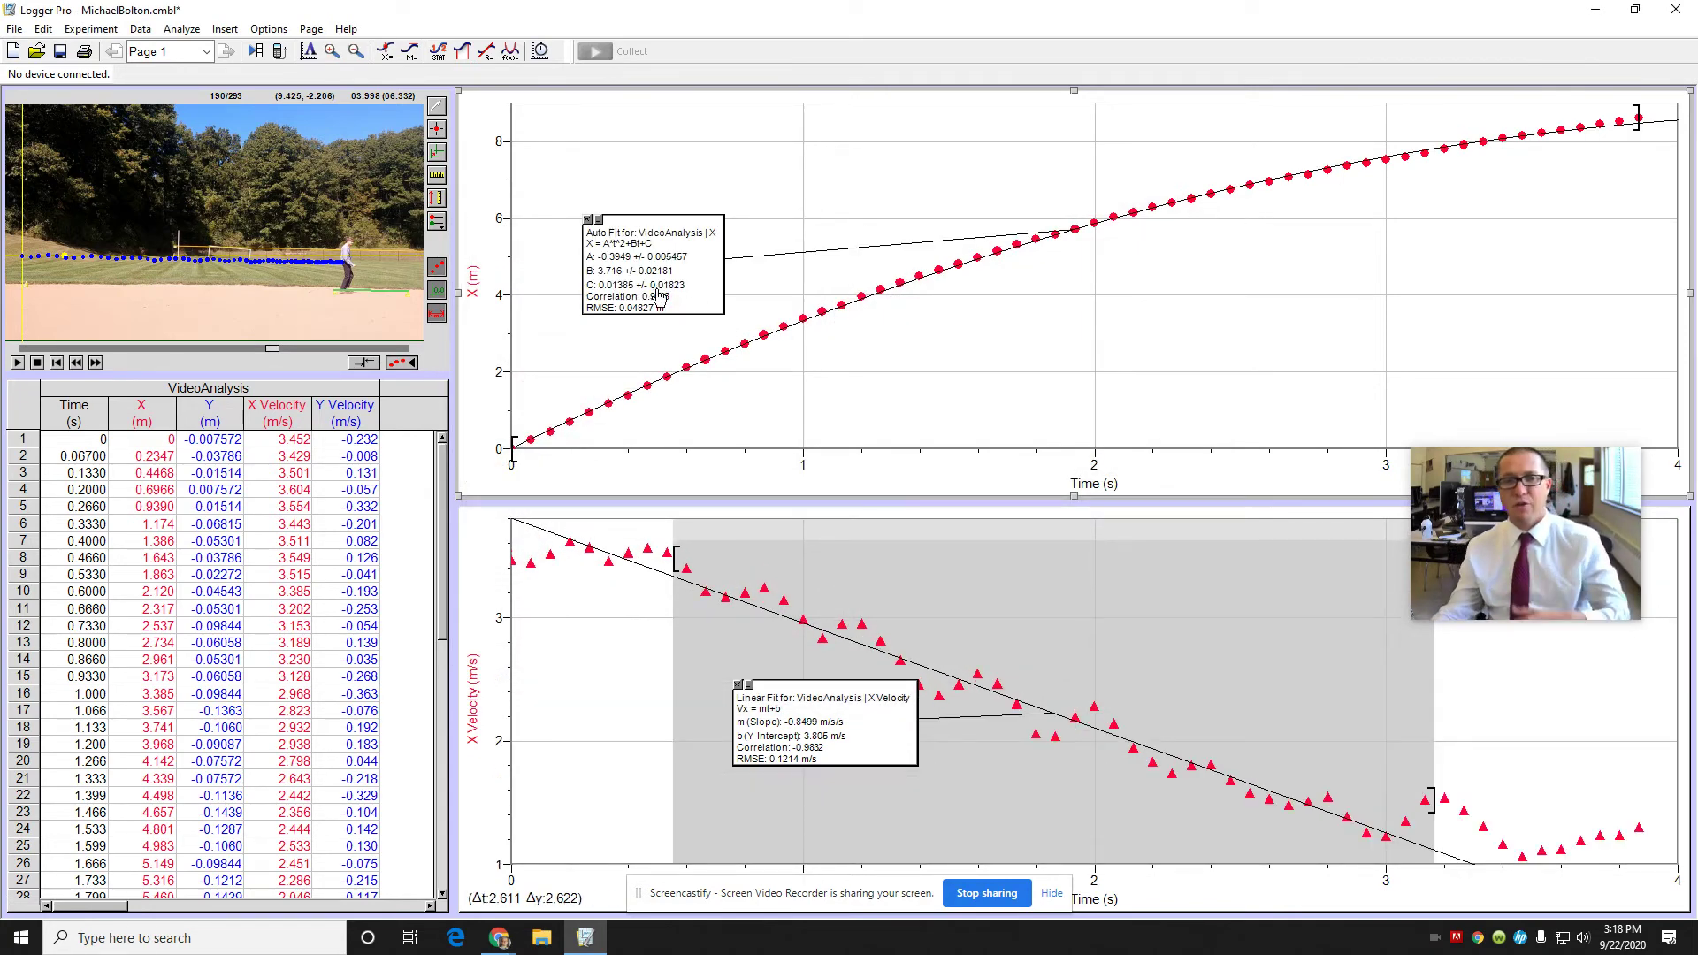
Move the quadratic fit results box to the empty area below the position curve, near 1.5 s
left_click_drag(661, 283, 688, 255)
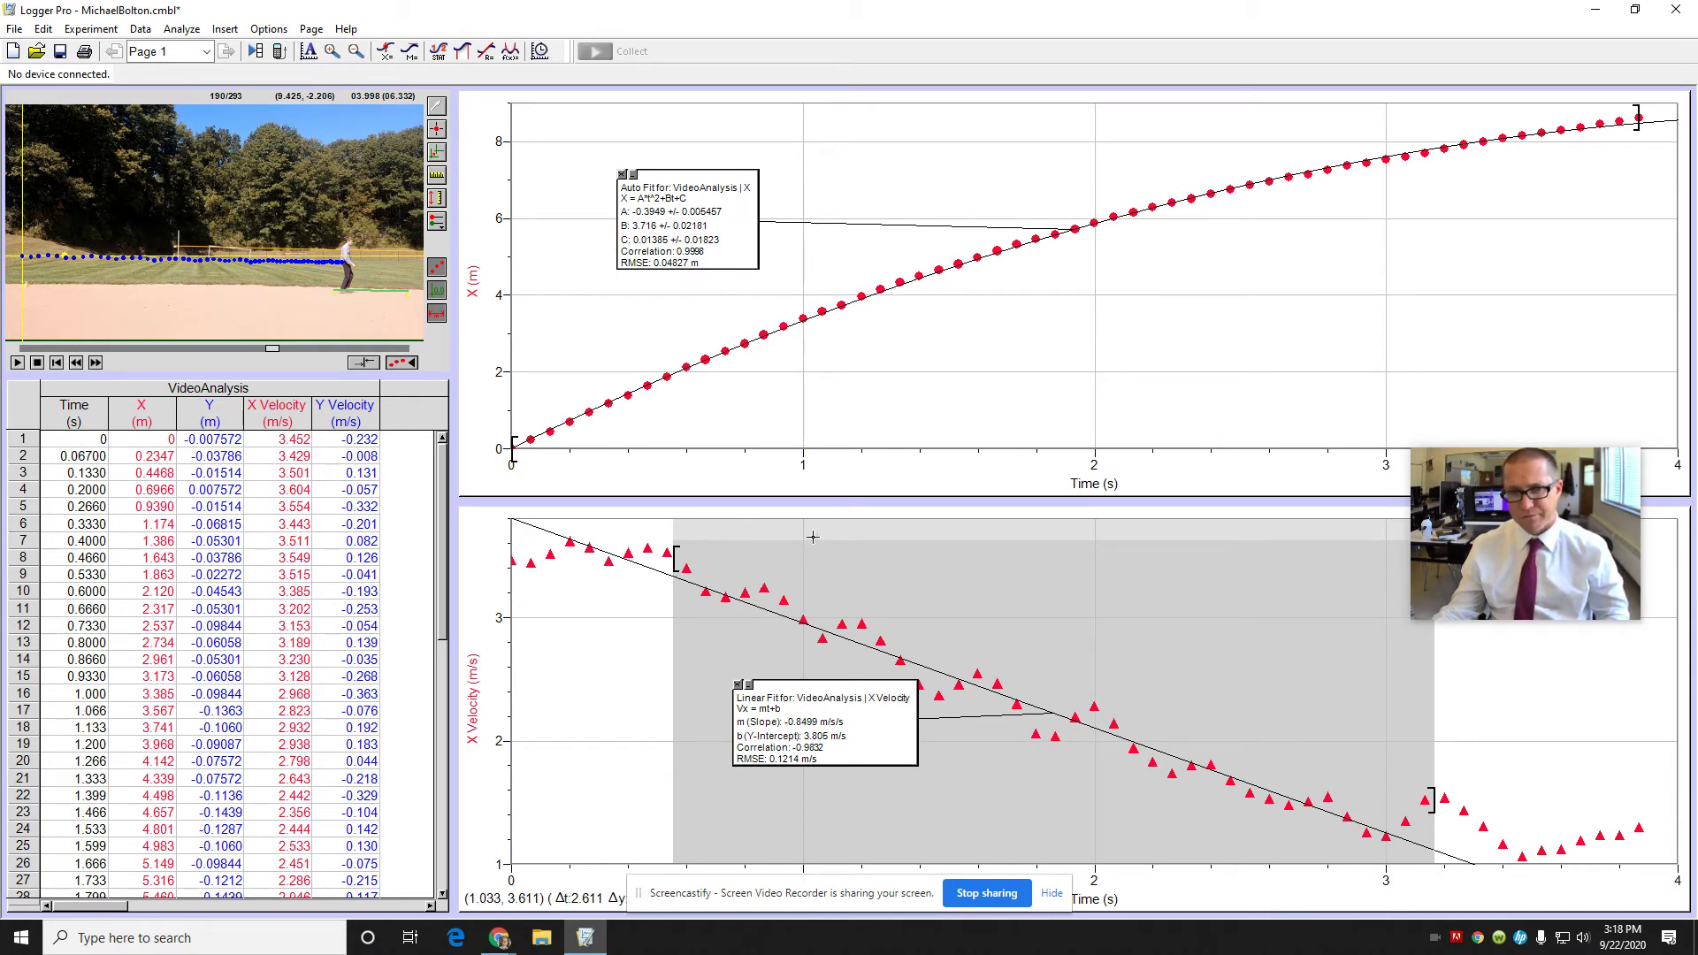
left_click_drag(704, 230, 961, 395)
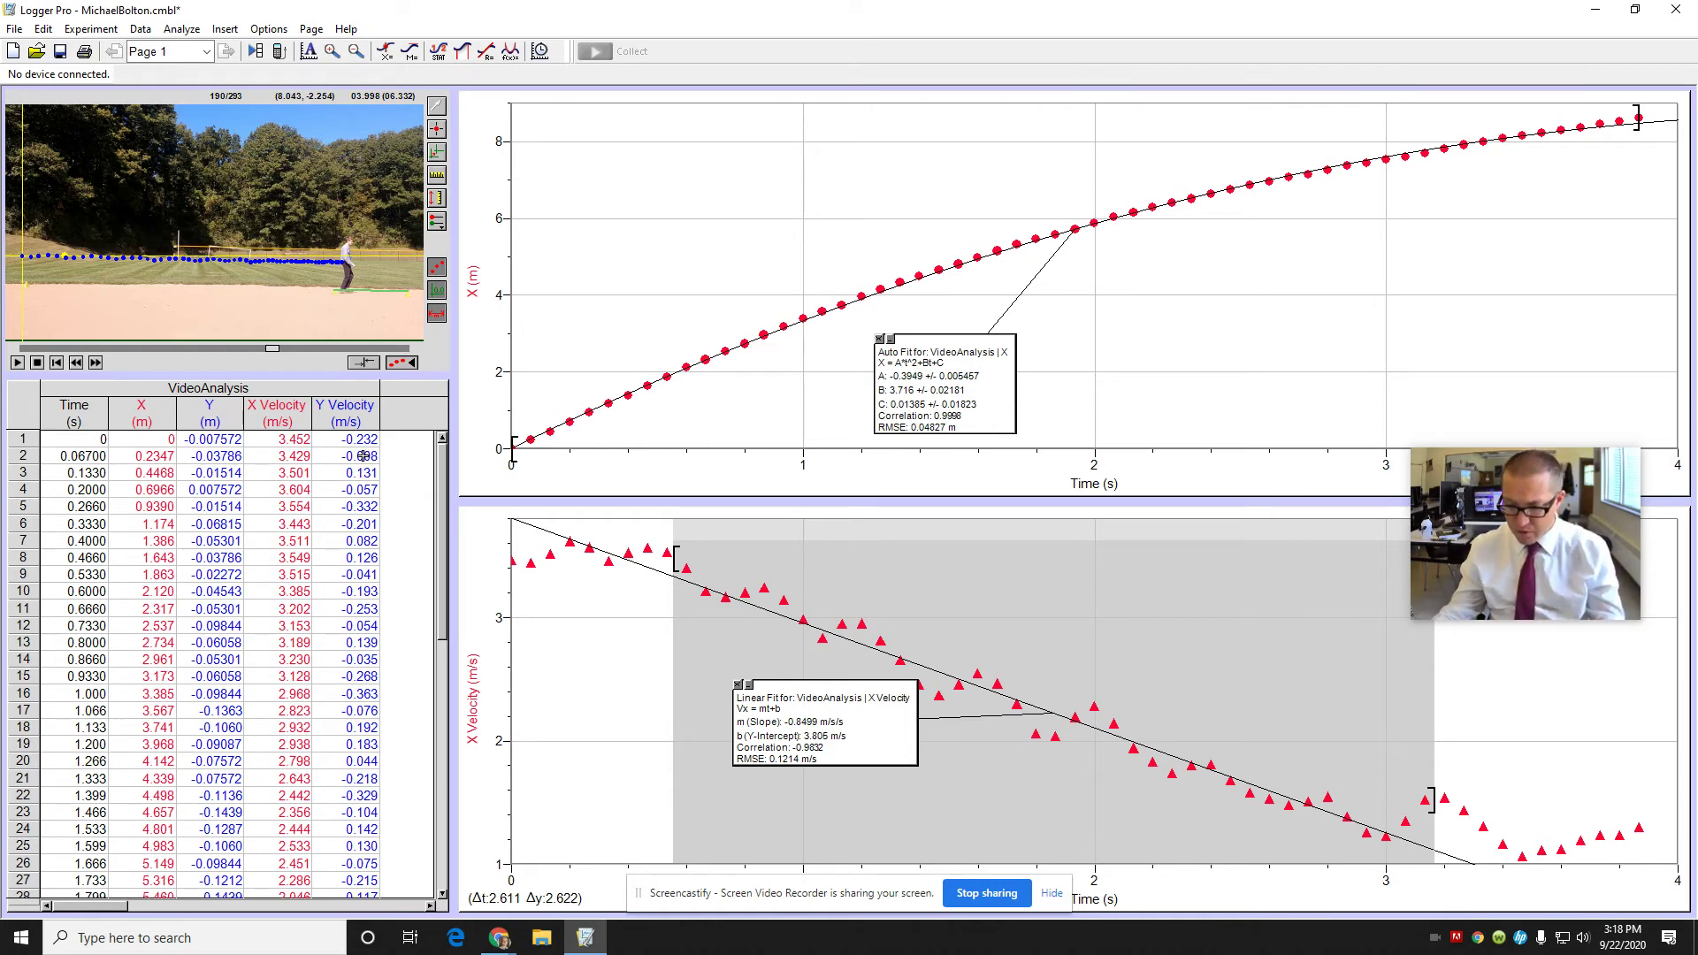
Print one copy of the page on the Rm307-Color printer with the existing footer and grid line options
left_click(14, 28)
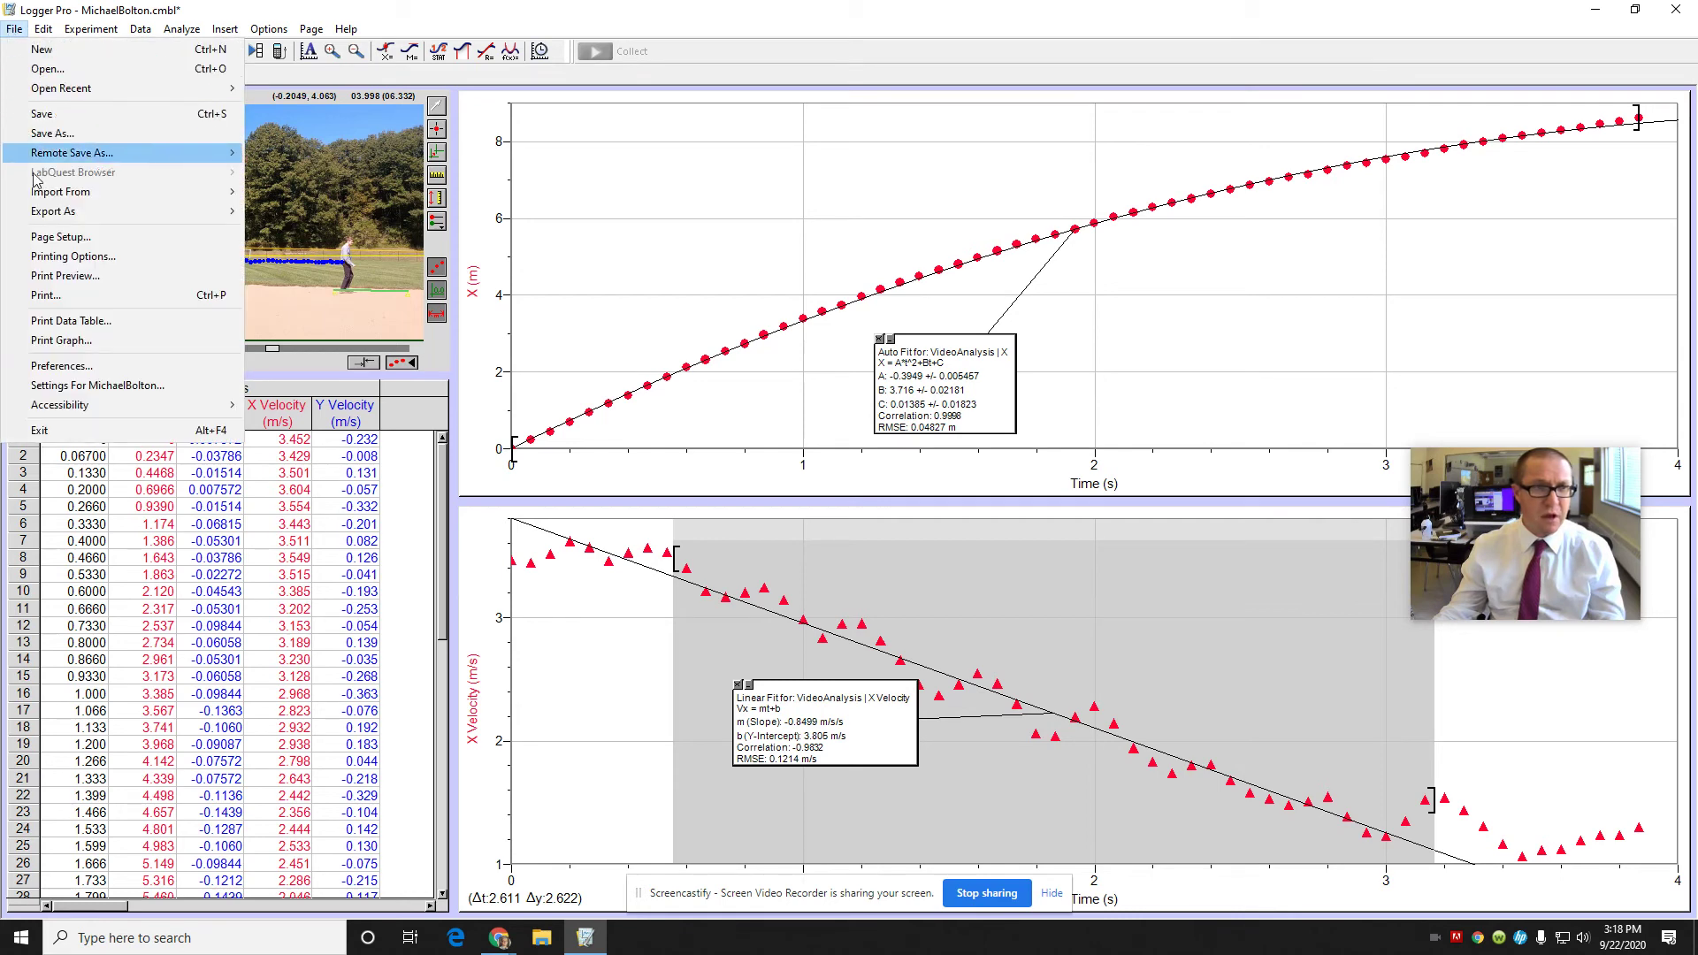
left_click(46, 295)
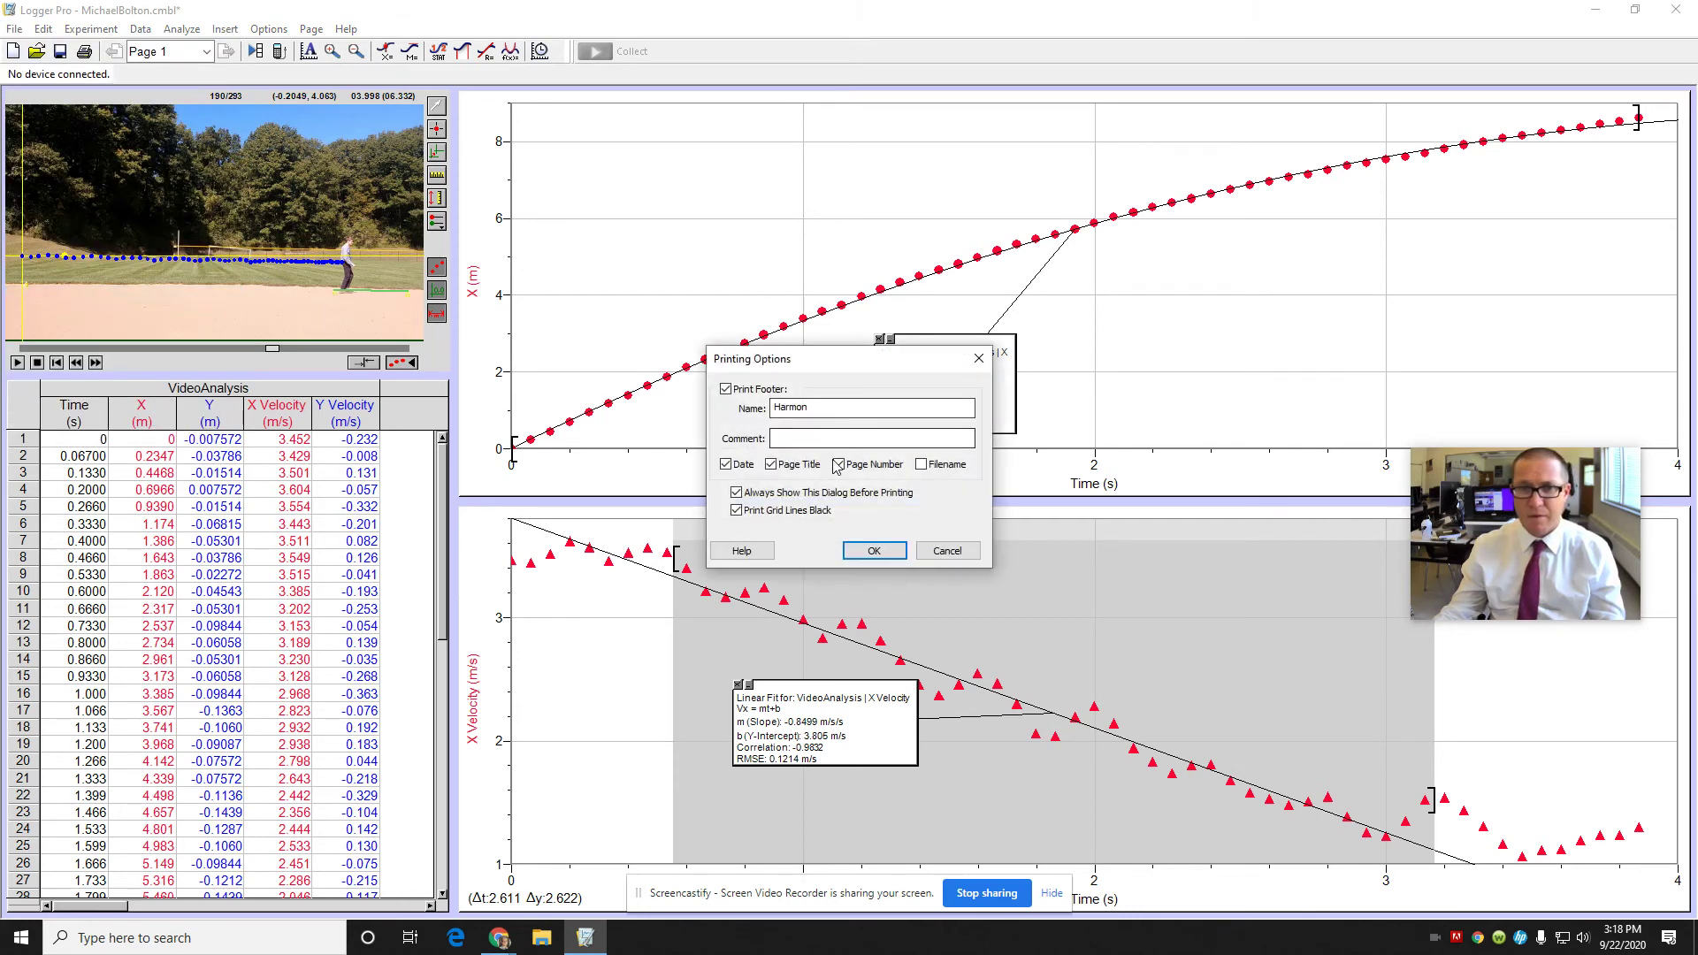
left_click(874, 551)
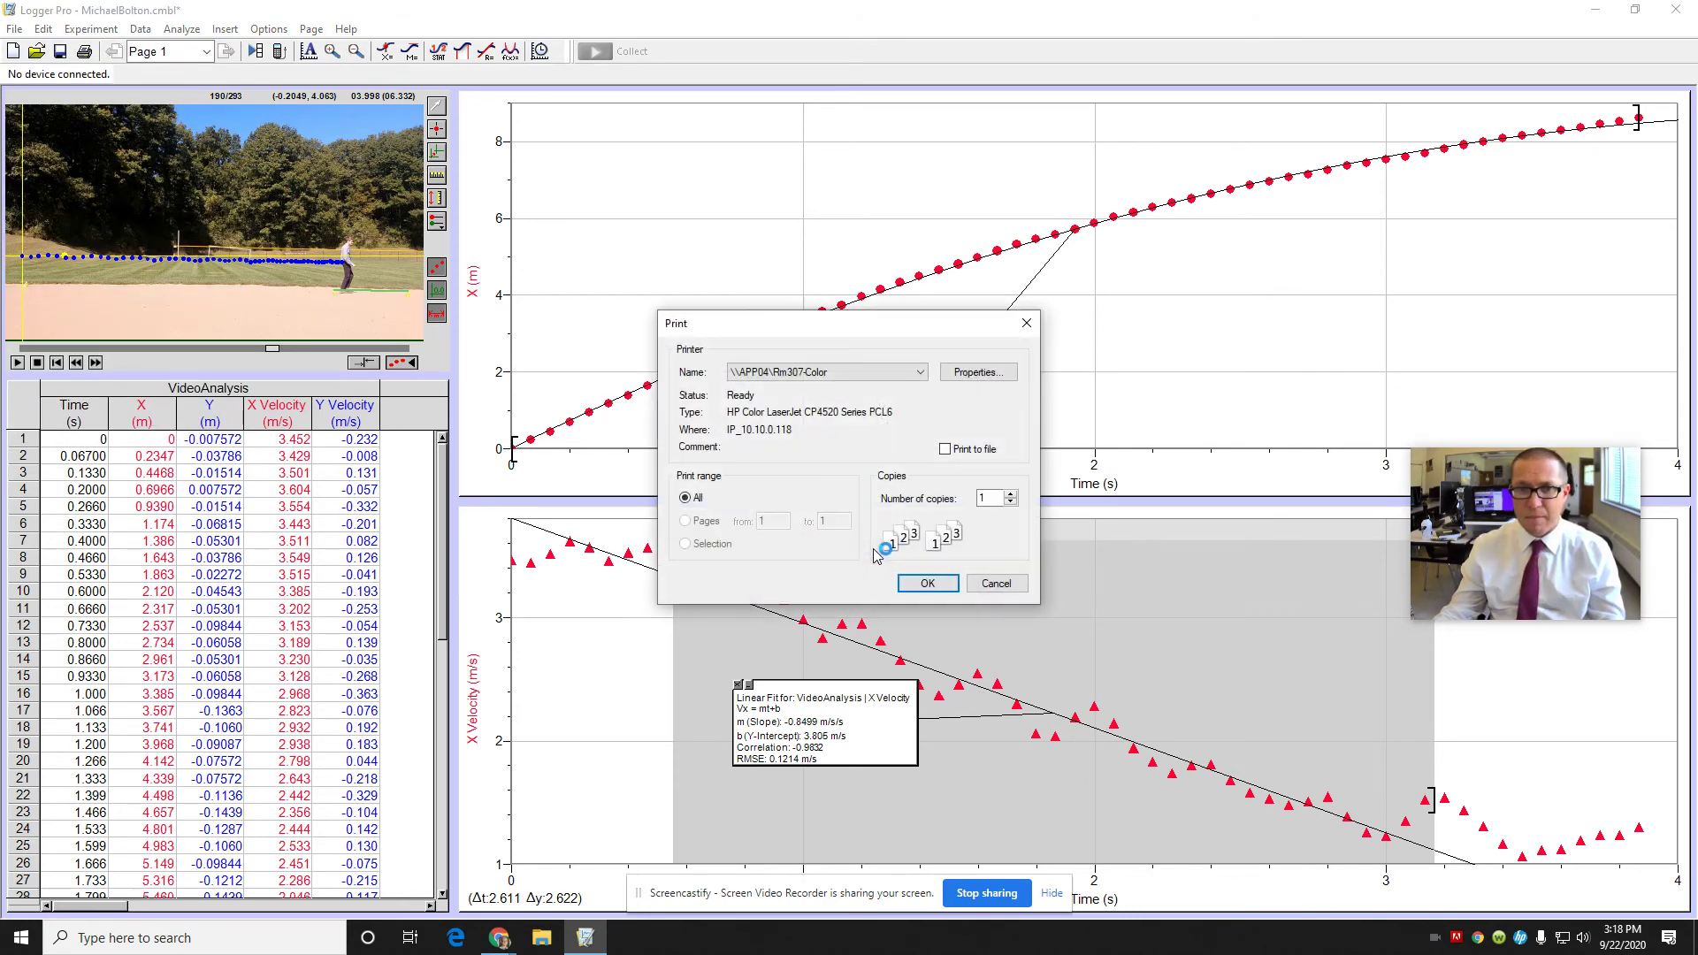
left_click(927, 582)
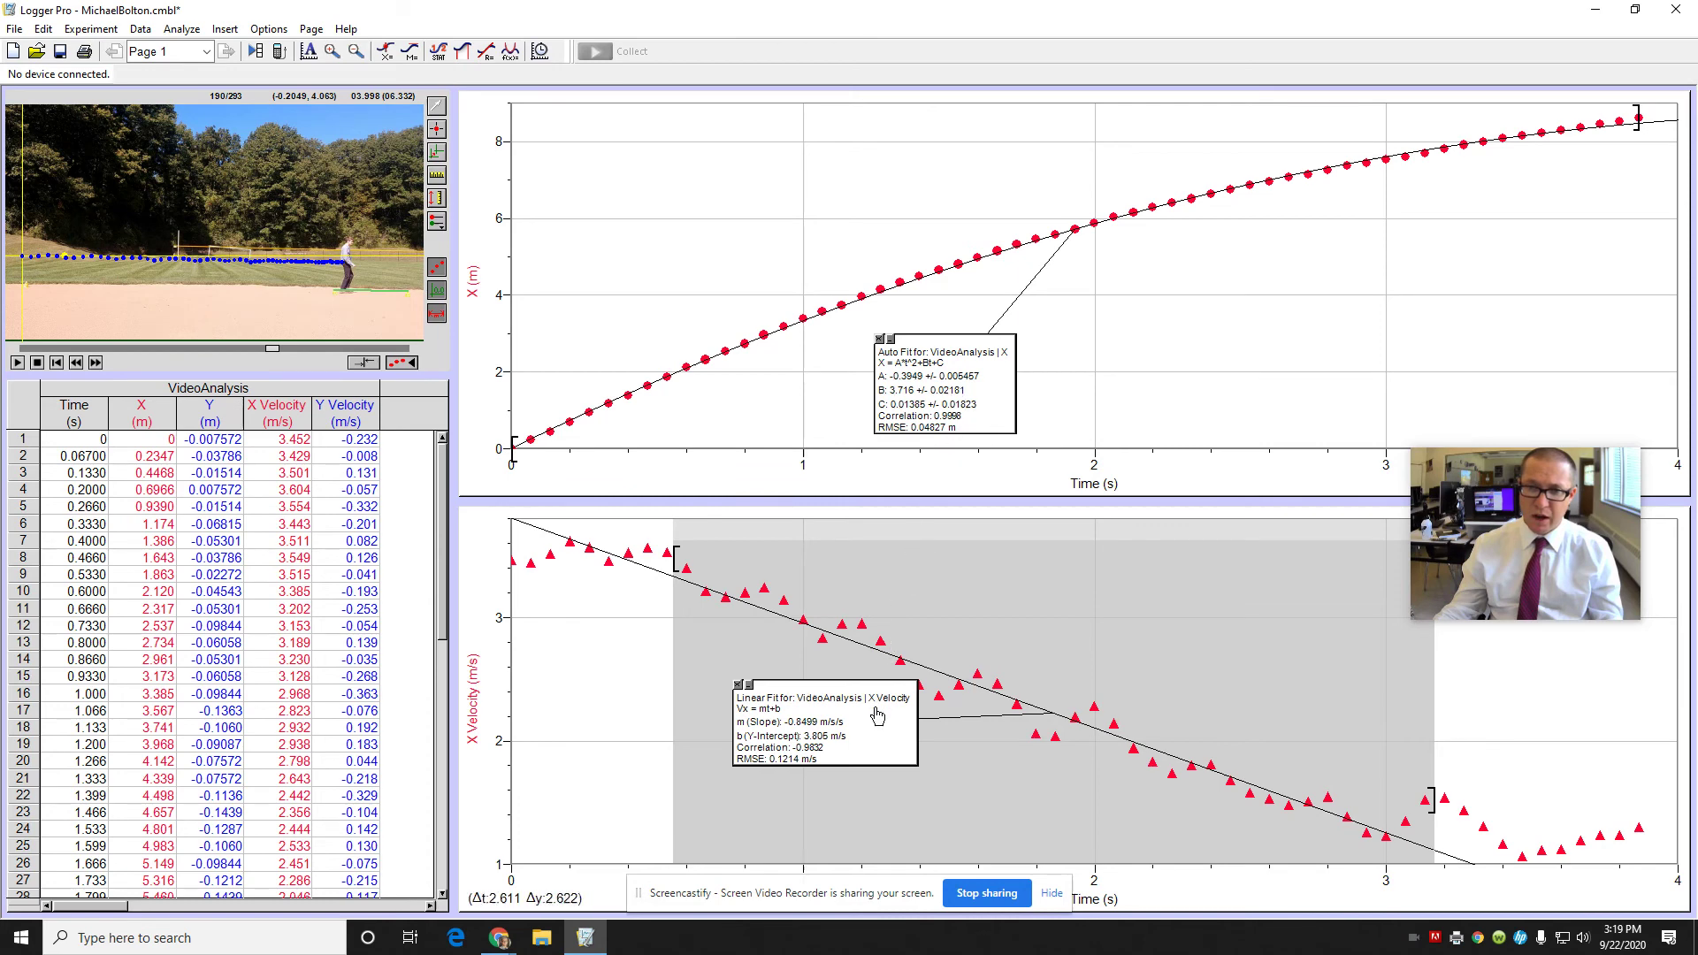
Reposition the quadratic fit results box farther along the time axis, below the curve near 2.4 s
left_click_drag(983, 389, 1192, 372)
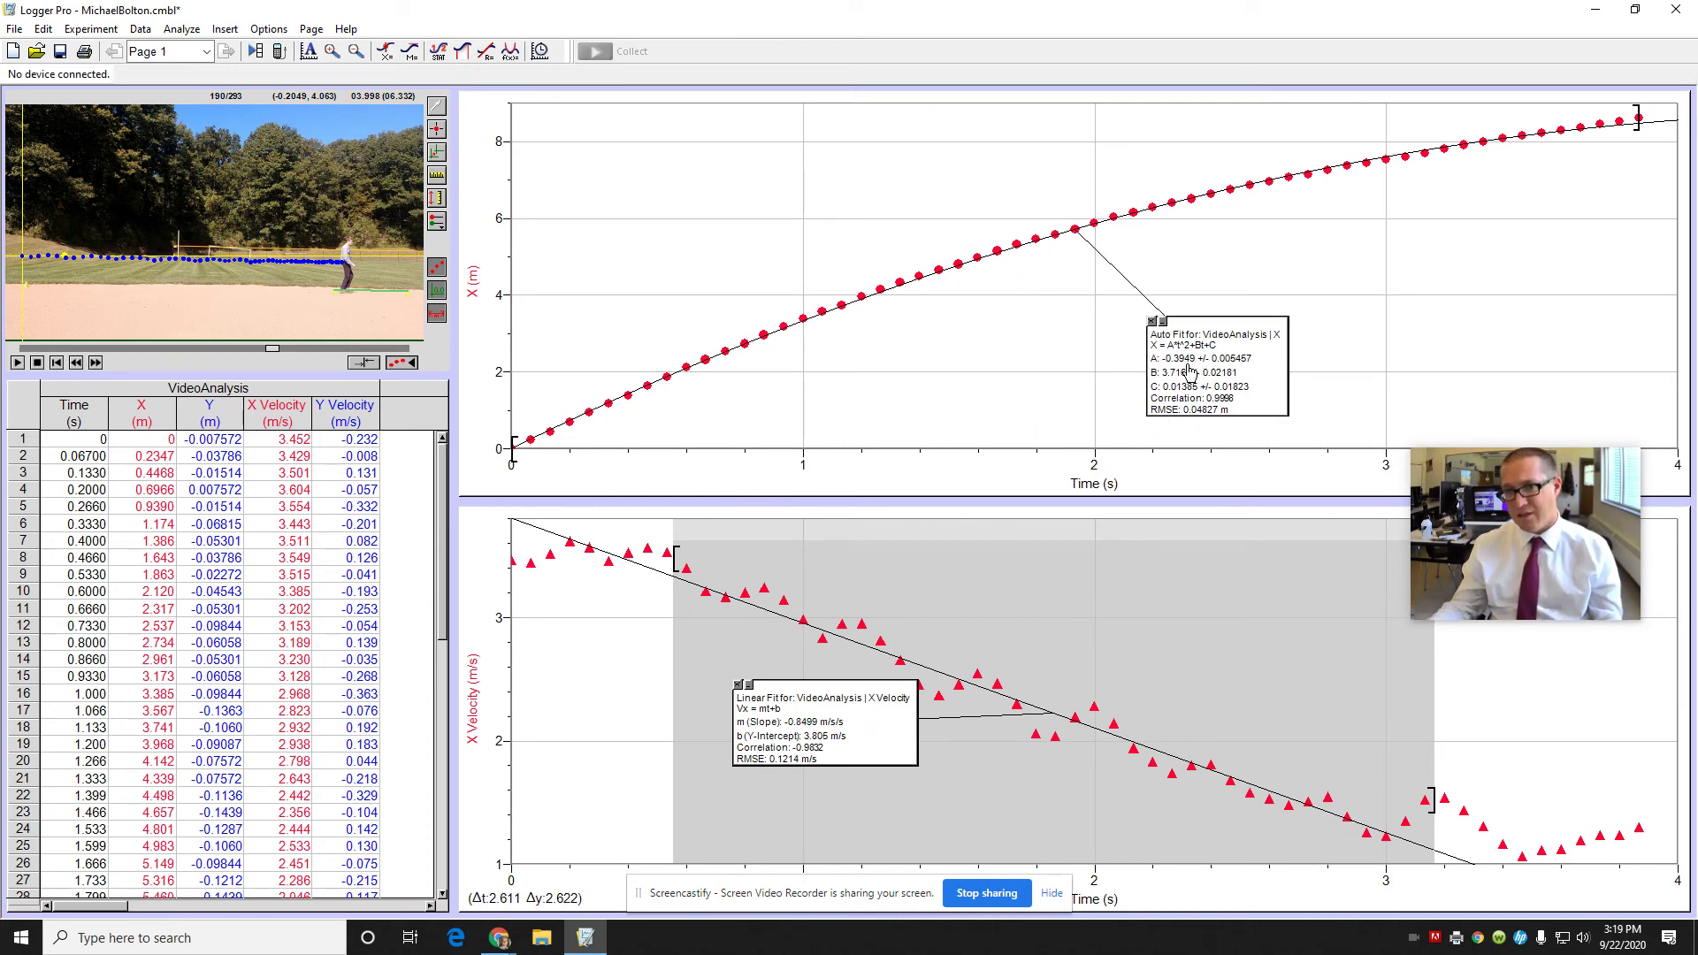